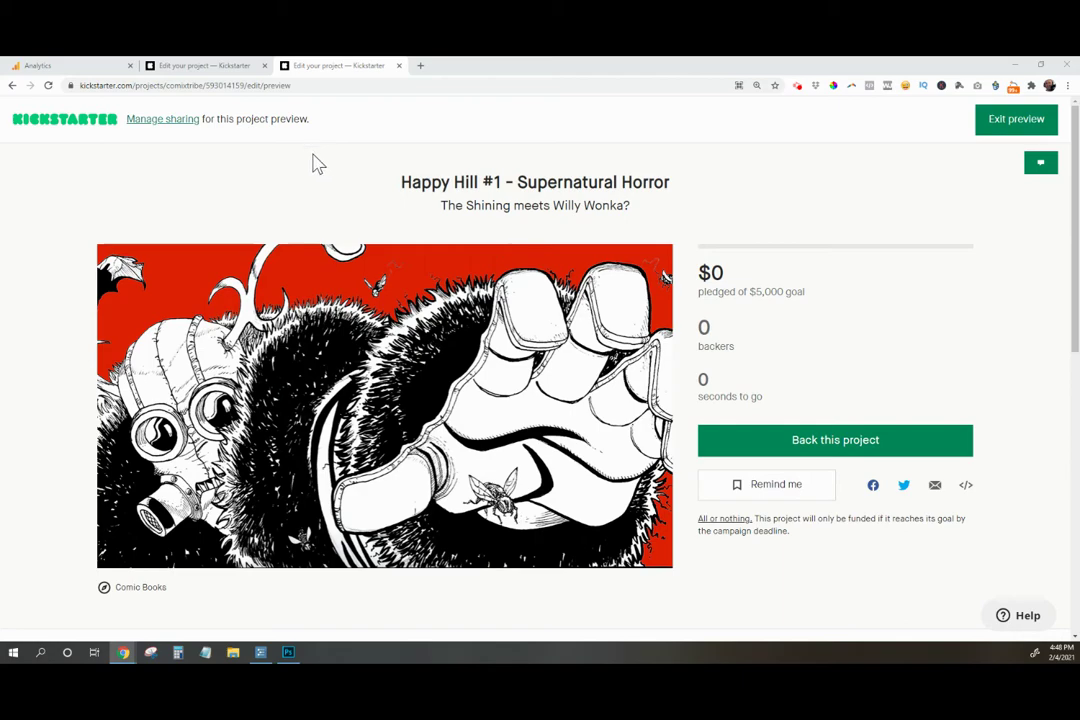
- Look over the Kickstarter project preview, then go to the project's Promotion settings page
{"action": "scroll", "coordinate": [335, 173], "scroll_direction": "down", "scroll_amount": 3}
{"action": "scroll", "coordinate": [390, 180], "scroll_direction": "up", "scroll_amount": 3}
{"action": "scroll", "coordinate": [410, 200], "scroll_direction": "down", "scroll_amount": 6}
{"action": "scroll", "coordinate": [423, 218], "scroll_direction": "up", "scroll_amount": 8}
{"action": "scroll", "coordinate": [310, 185], "scroll_direction": "down", "scroll_amount": 2}
{"action": "scroll", "coordinate": [310, 210], "scroll_direction": "up", "scroll_amount": 2}
{"action": "scroll", "coordinate": [310, 228], "scroll_direction": "down", "scroll_amount": 5}
{"action": "scroll", "coordinate": [310, 228], "scroll_direction": "up", "scroll_amount": 5}
{"action": "left_click", "coordinate": [219, 66]}
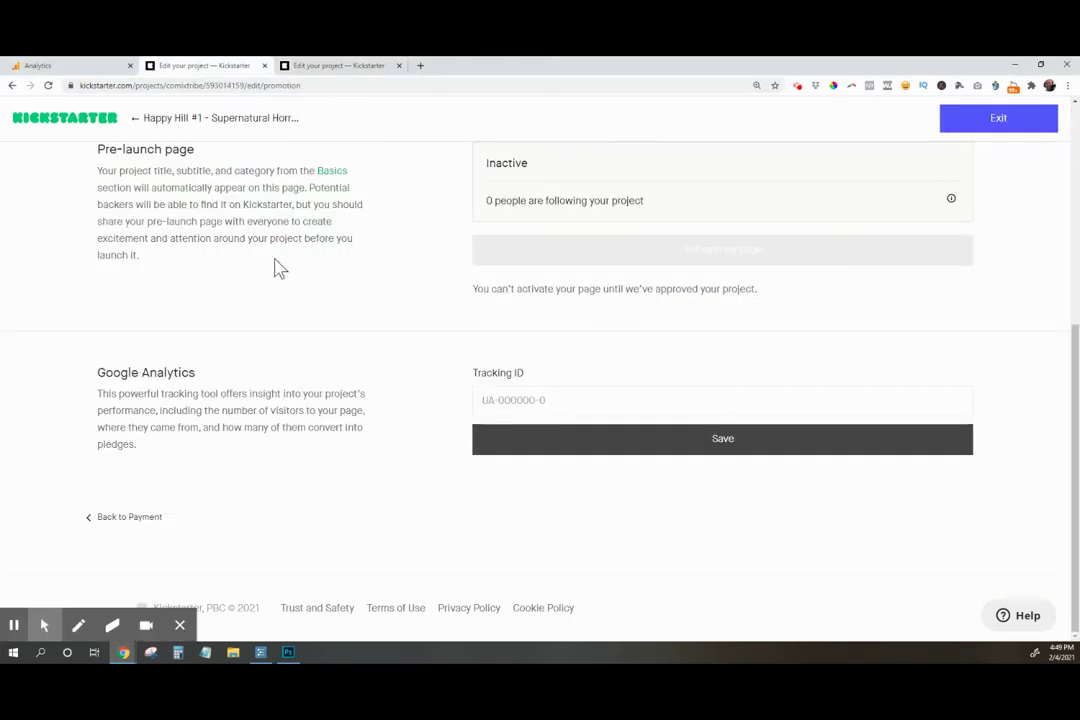
- Check Kickstarter's empty Google Analytics Tracking ID field, then move to the Google Analytics home dashboard
{"action": "scroll", "coordinate": [275, 262], "scroll_direction": "up", "scroll_amount": 5}
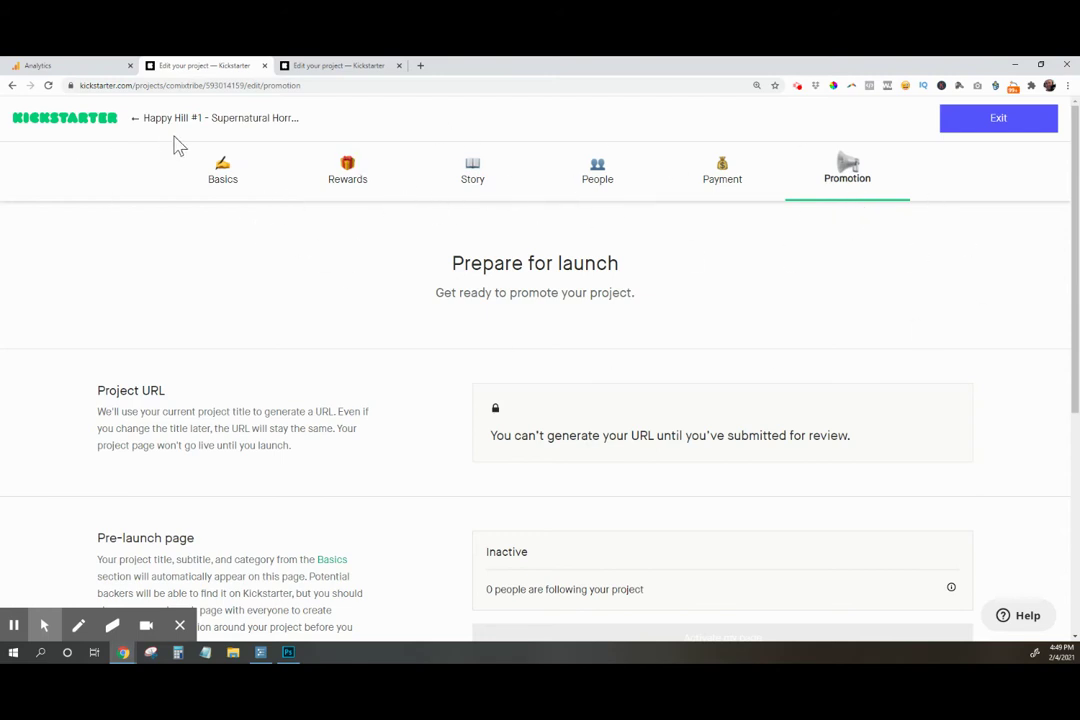
{"action": "scroll", "coordinate": [470, 330], "scroll_direction": "down", "scroll_amount": 5}
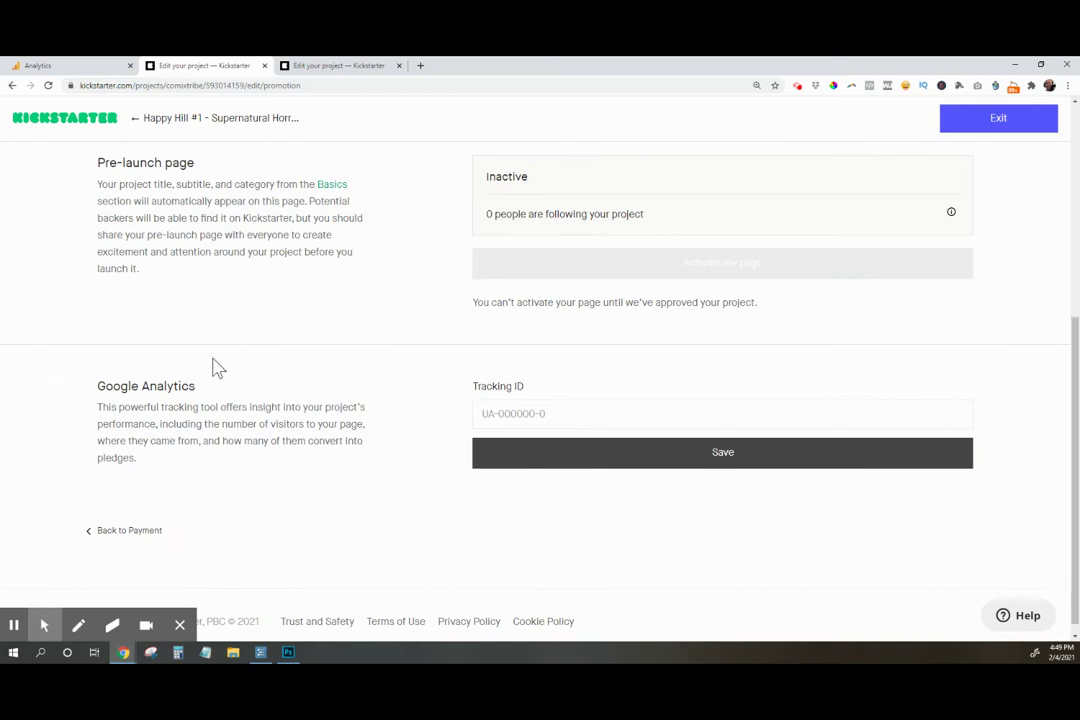
{"action": "left_click", "coordinate": [478, 405]}
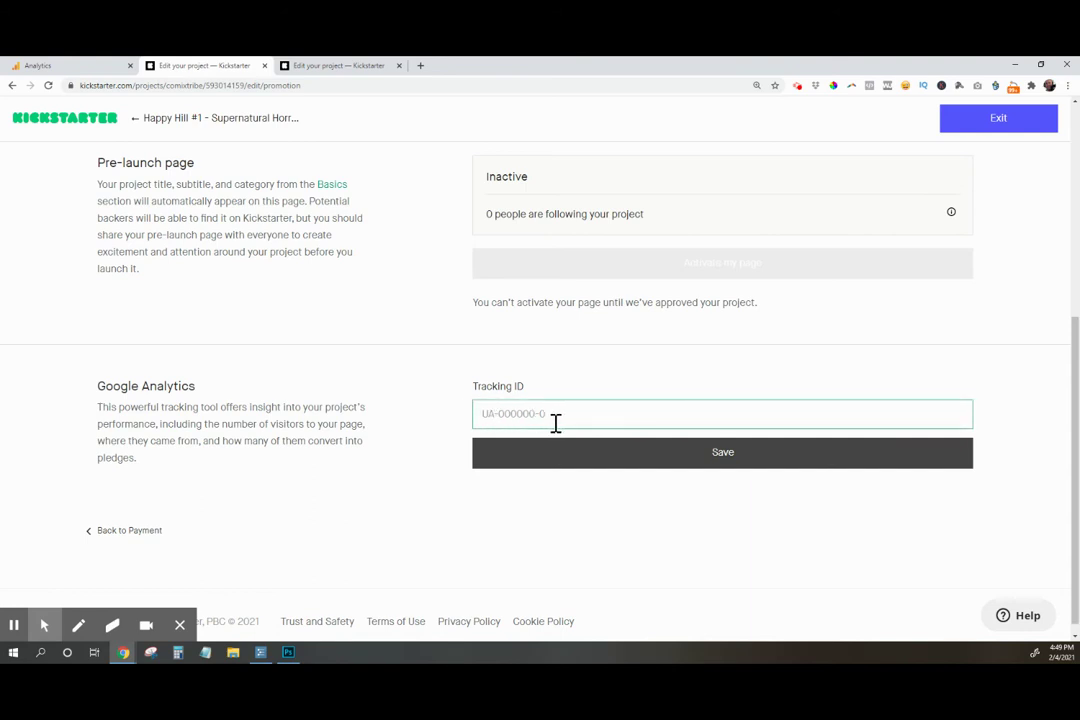
{"action": "left_click", "coordinate": [593, 434]}
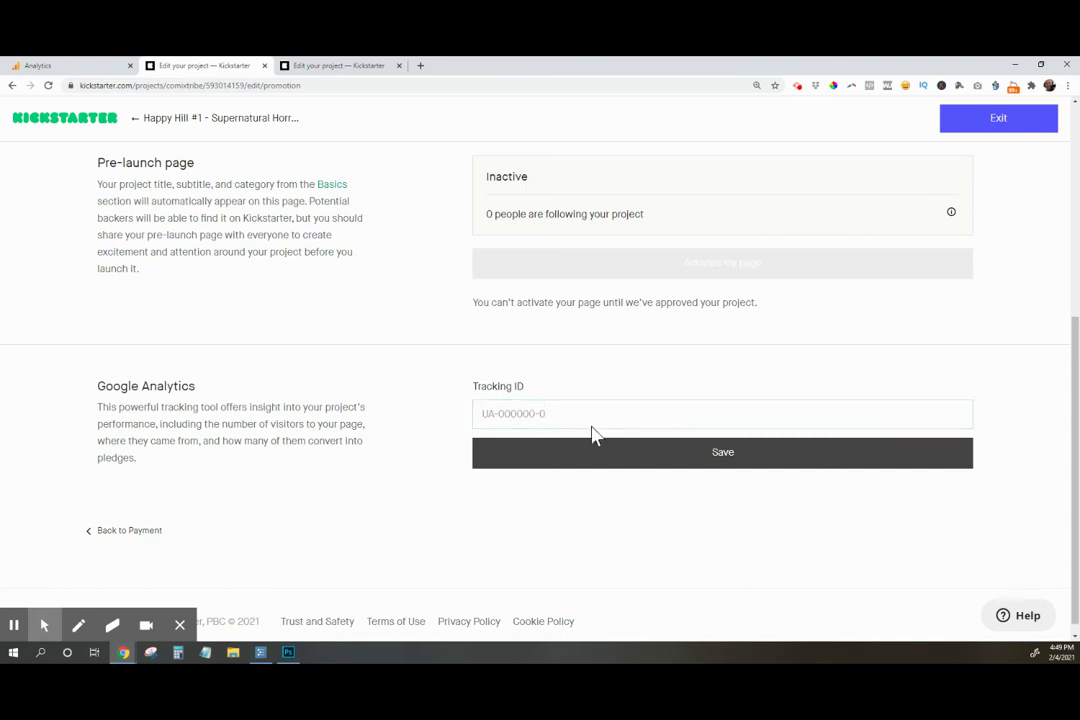
{"action": "left_click", "coordinate": [569, 405]}
{"action": "left_click", "coordinate": [262, 378]}
{"action": "left_click", "coordinate": [40, 66]}
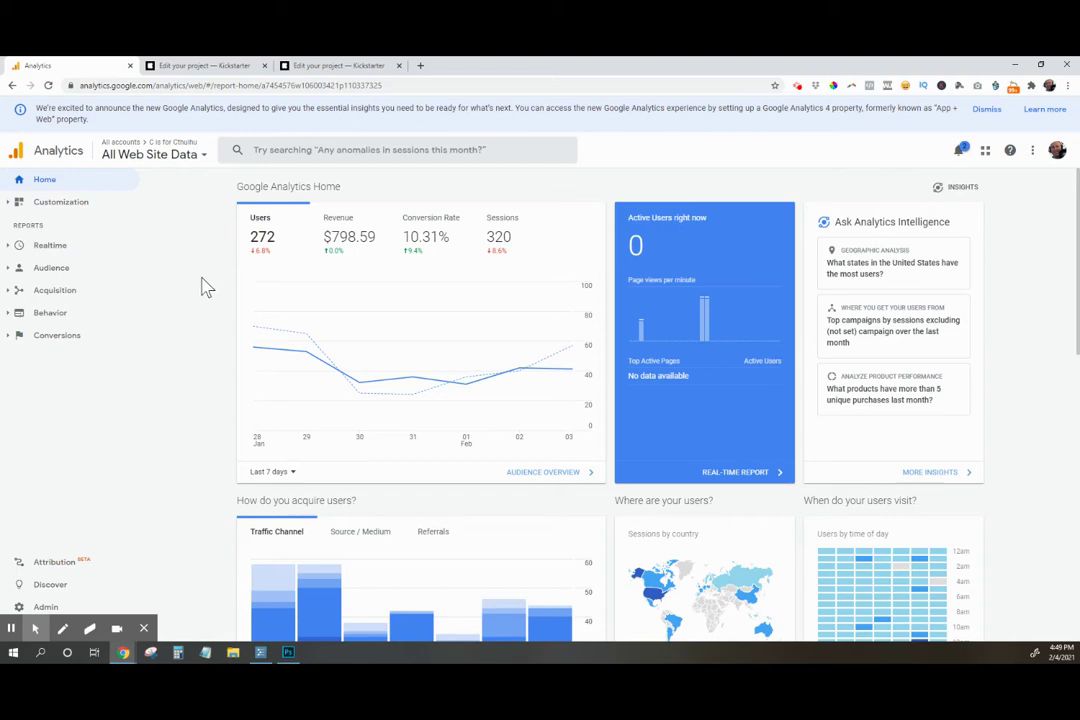
- Open the Google Analytics Admin area and begin creating a new property
{"action": "scroll", "coordinate": [214, 281], "scroll_direction": "down", "scroll_amount": 3}
{"action": "scroll", "coordinate": [228, 290], "scroll_direction": "up", "scroll_amount": 2}
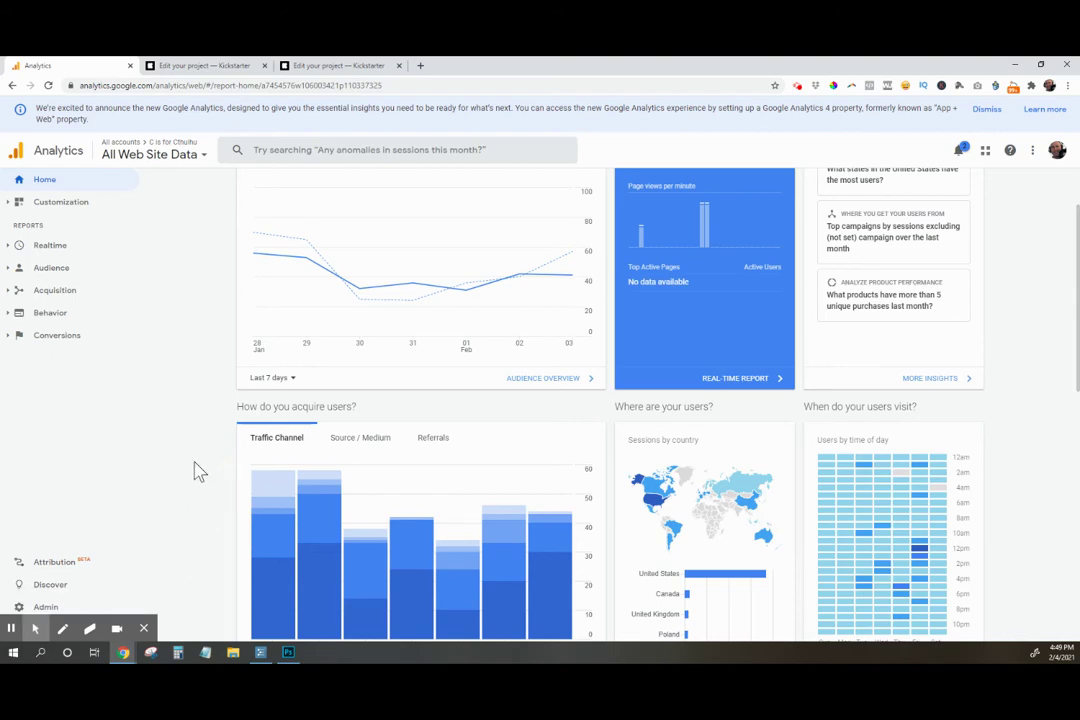
{"action": "scroll", "coordinate": [198, 470], "scroll_direction": "down", "scroll_amount": 1}
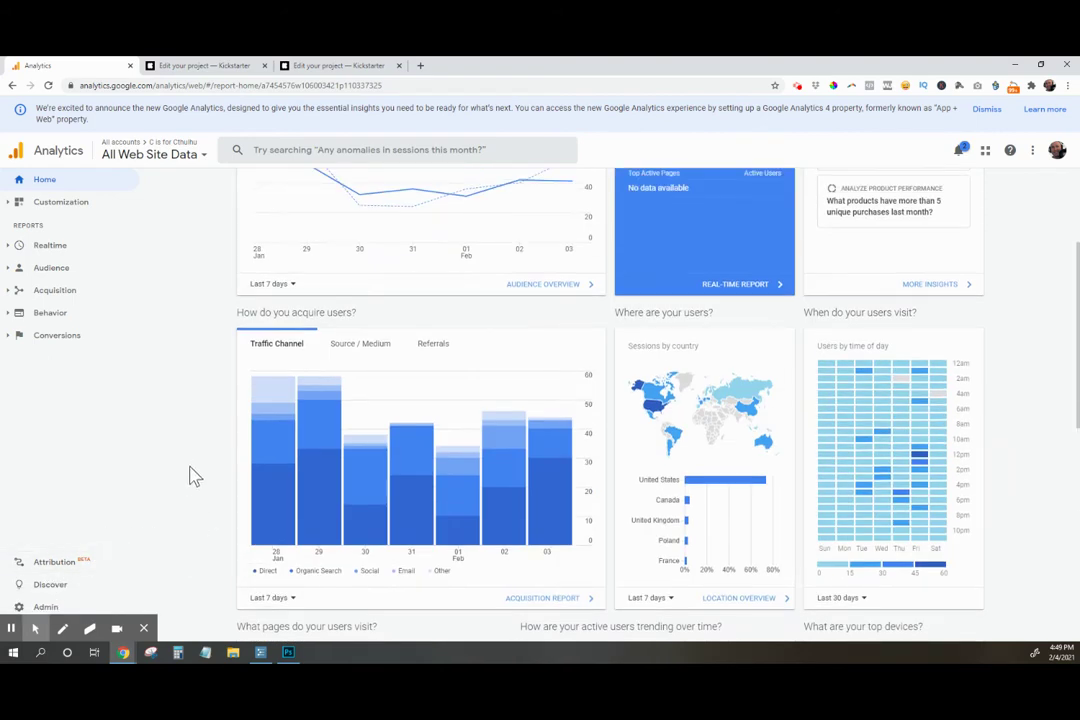
{"action": "left_click", "coordinate": [44, 607]}
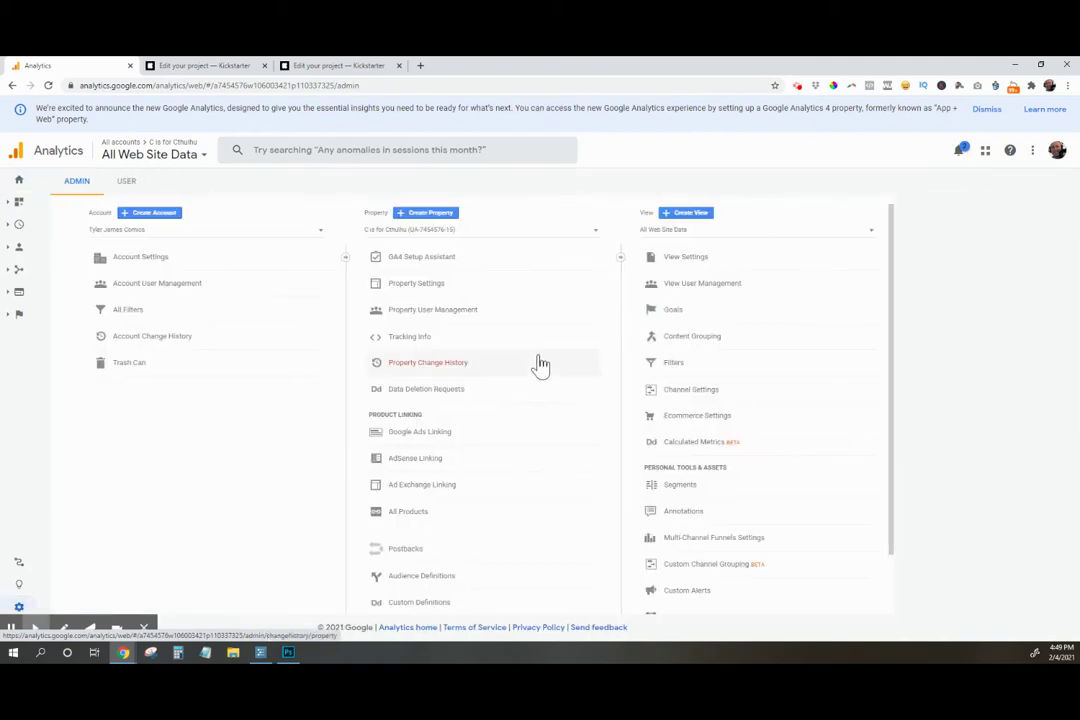
{"action": "left_click", "coordinate": [441, 214]}
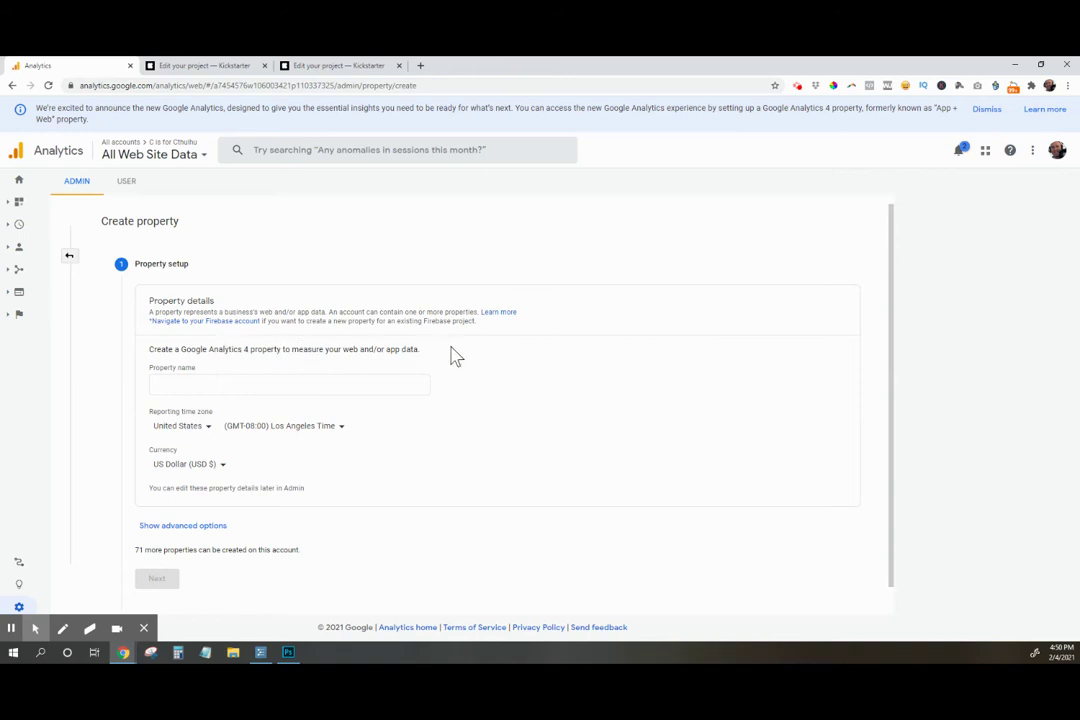
- Under advanced options, choose to create a Universal Analytics property only
{"action": "left_click", "coordinate": [176, 527]}
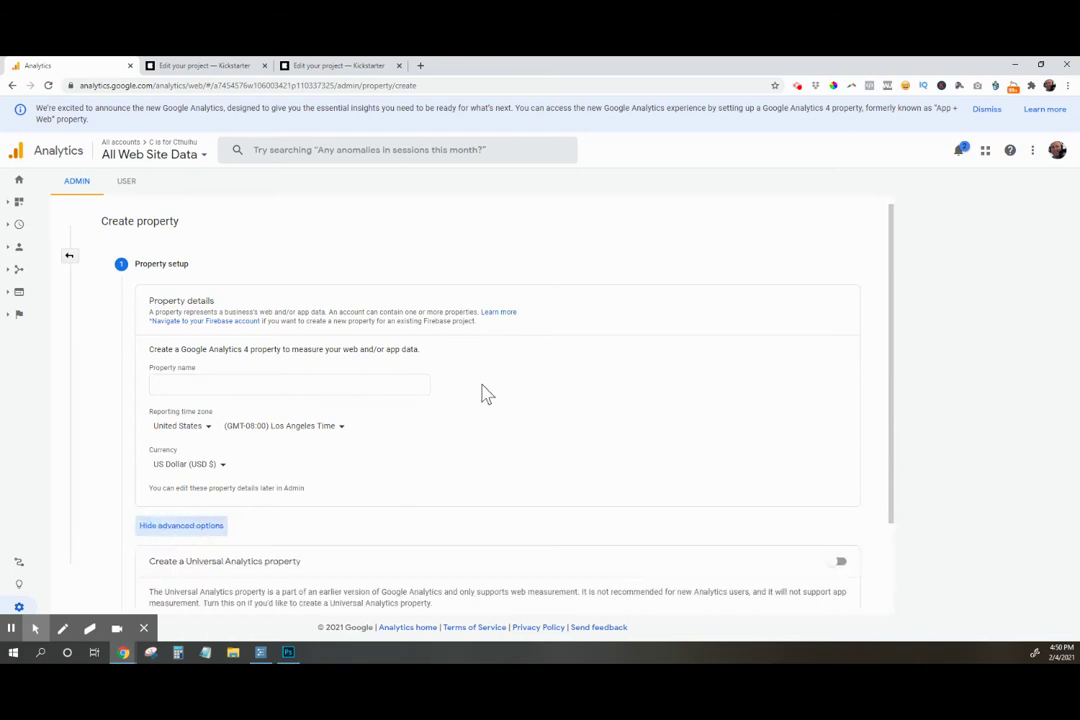
{"action": "scroll", "coordinate": [481, 391], "scroll_direction": "down", "scroll_amount": 2}
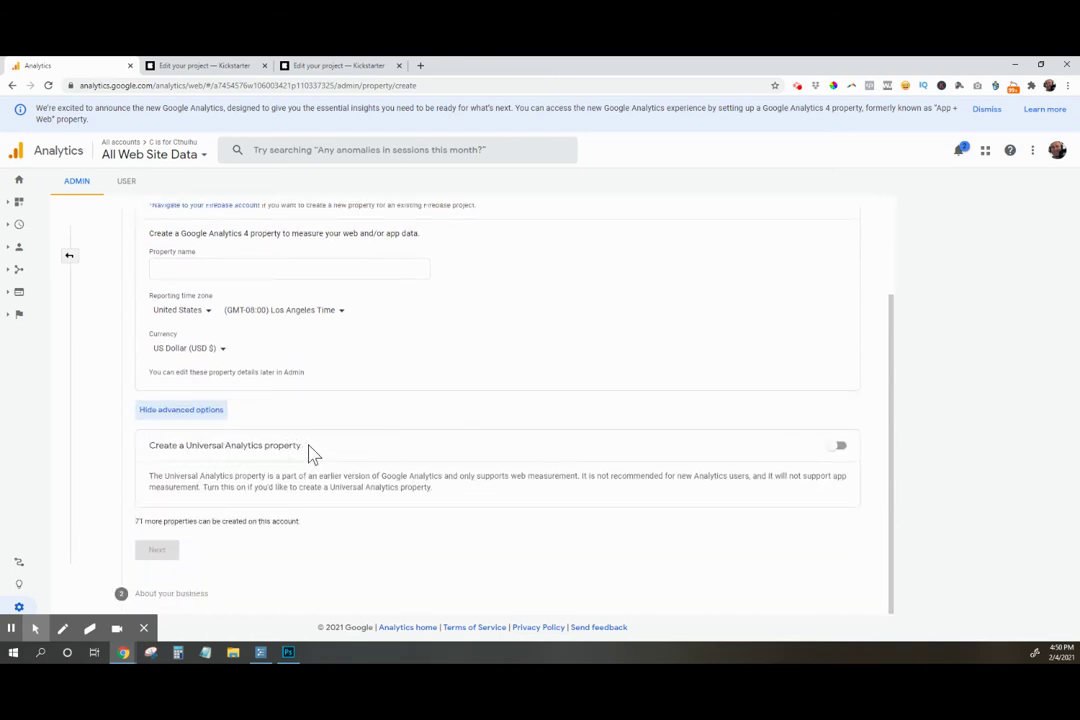
{"action": "left_click", "coordinate": [838, 450]}
{"action": "scroll", "coordinate": [643, 417], "scroll_direction": "down", "scroll_amount": 2}
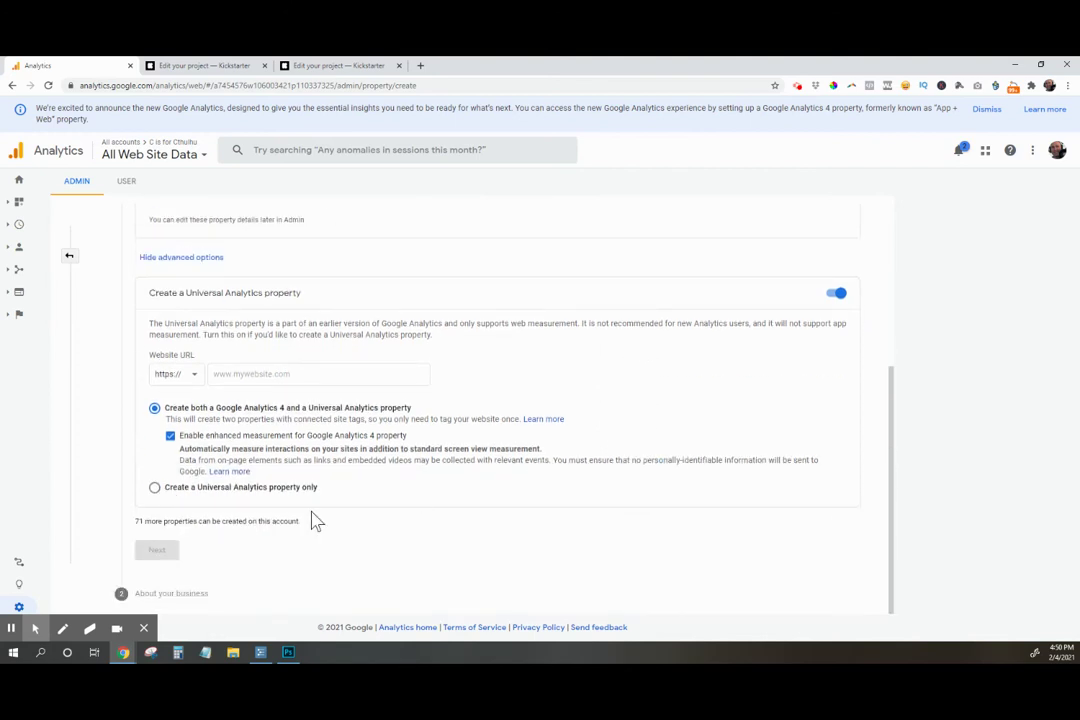
{"action": "left_click", "coordinate": [156, 490]}
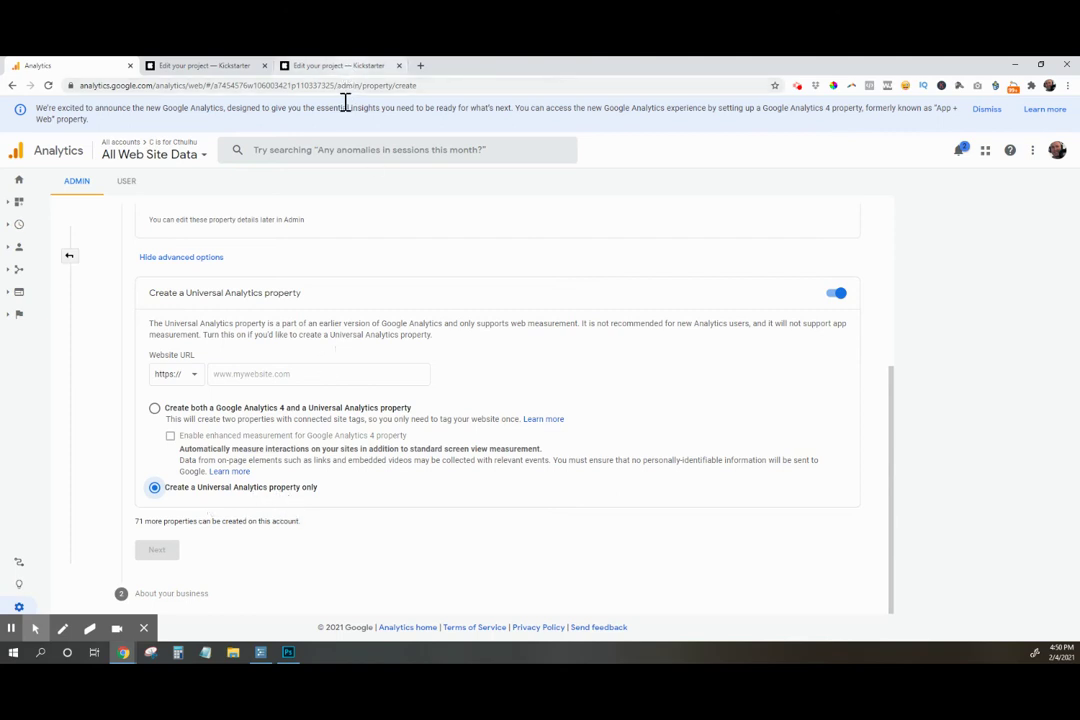
- Go to the Kickstarter Happy Hill #1 project preview to get its web address
{"action": "left_click", "coordinate": [216, 377]}
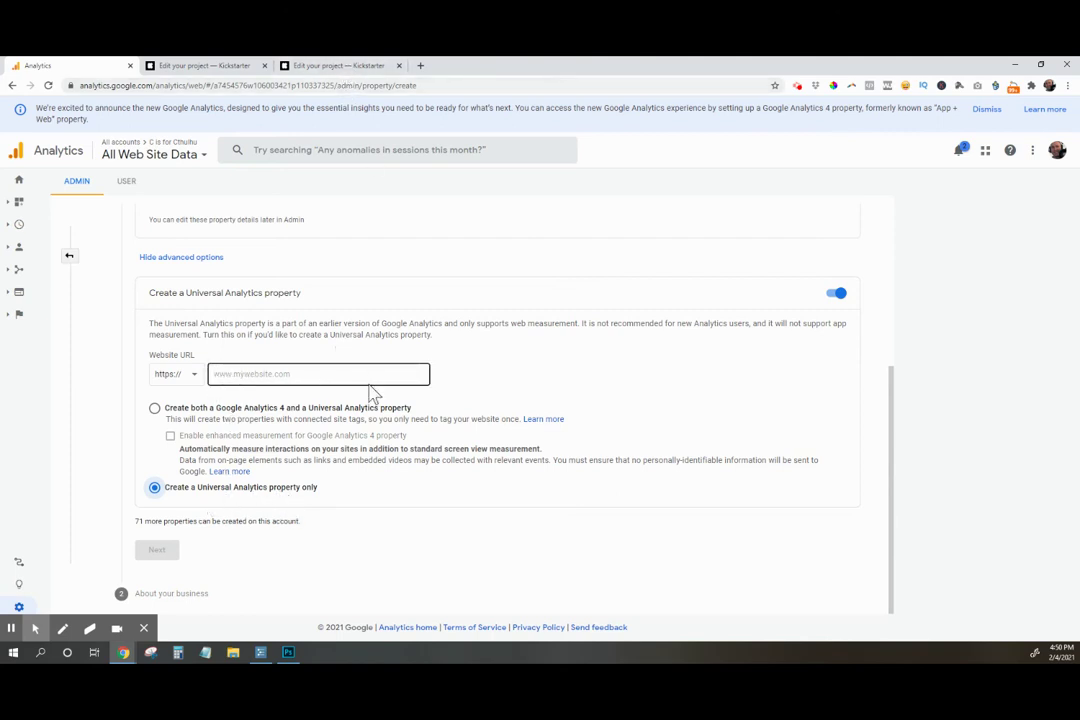
{"action": "left_click", "coordinate": [171, 553]}
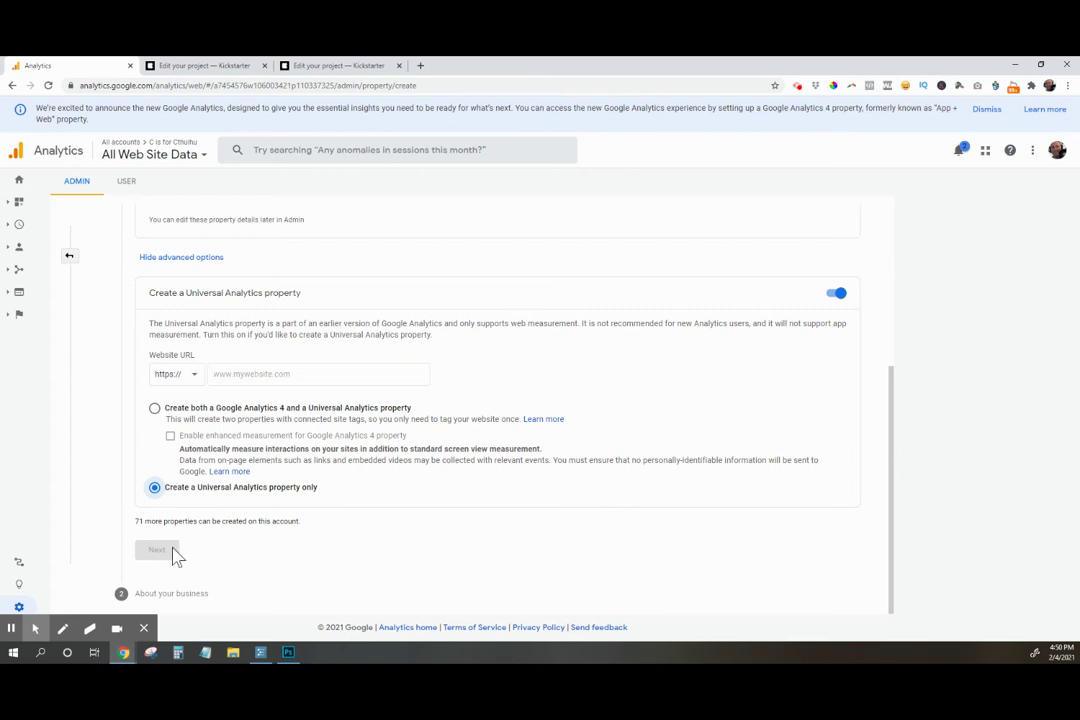
{"action": "left_click", "coordinate": [343, 68]}
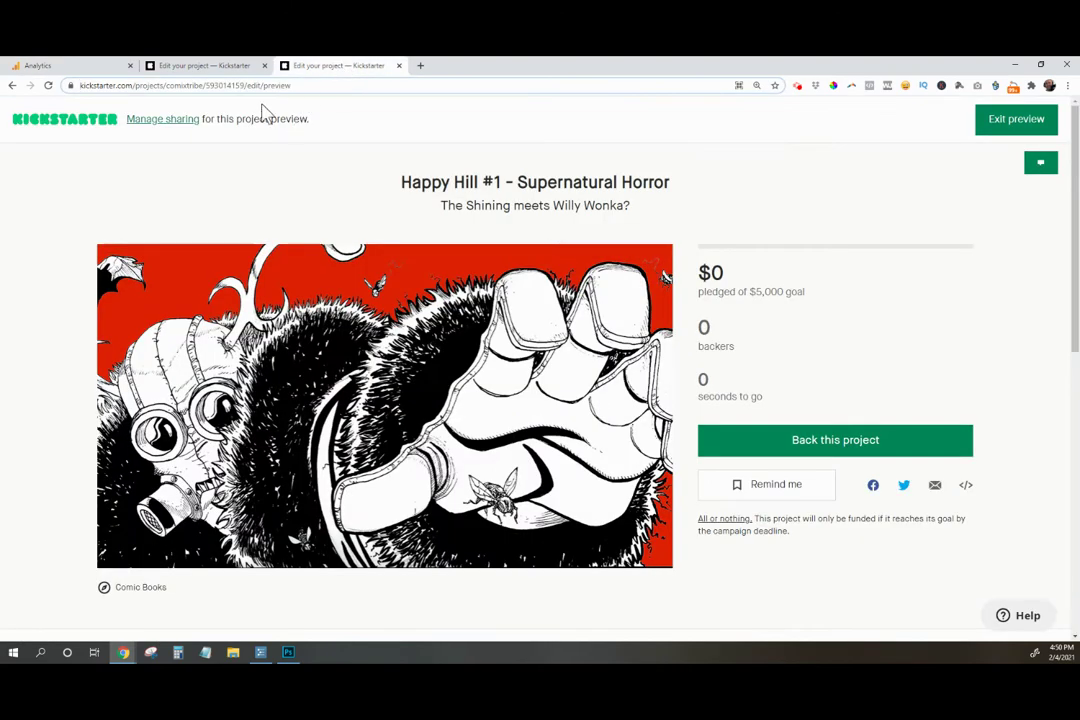
- Copy the project preview's full URL from the address bar and return to the Analytics property form
{"action": "left_click", "coordinate": [306, 88]}
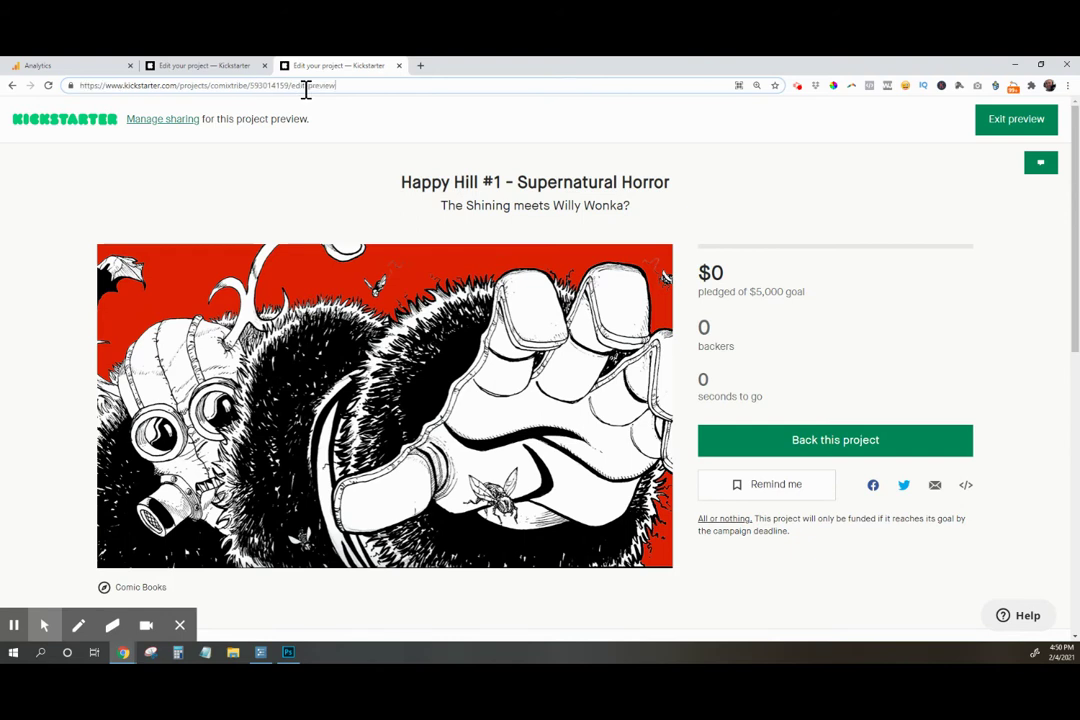
{"action": "left_click_drag", "start_coordinate": [338, 85], "coordinate": [109, 88]}
{"action": "key", "text": "ctrl+c"}
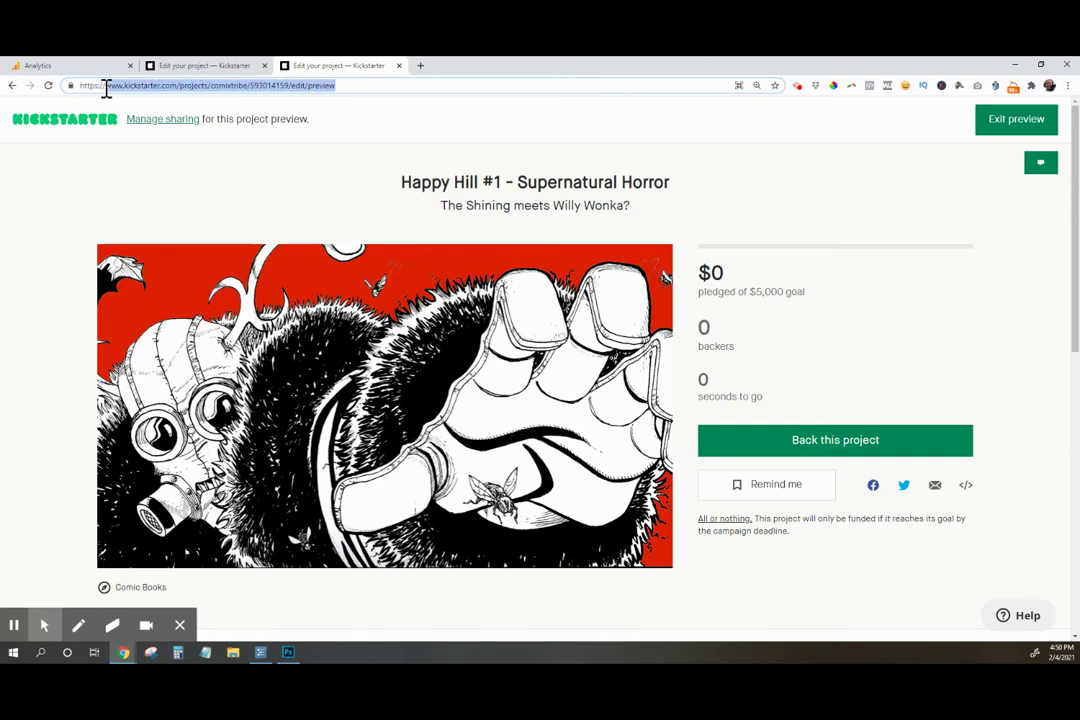
{"action": "left_click", "coordinate": [201, 67]}
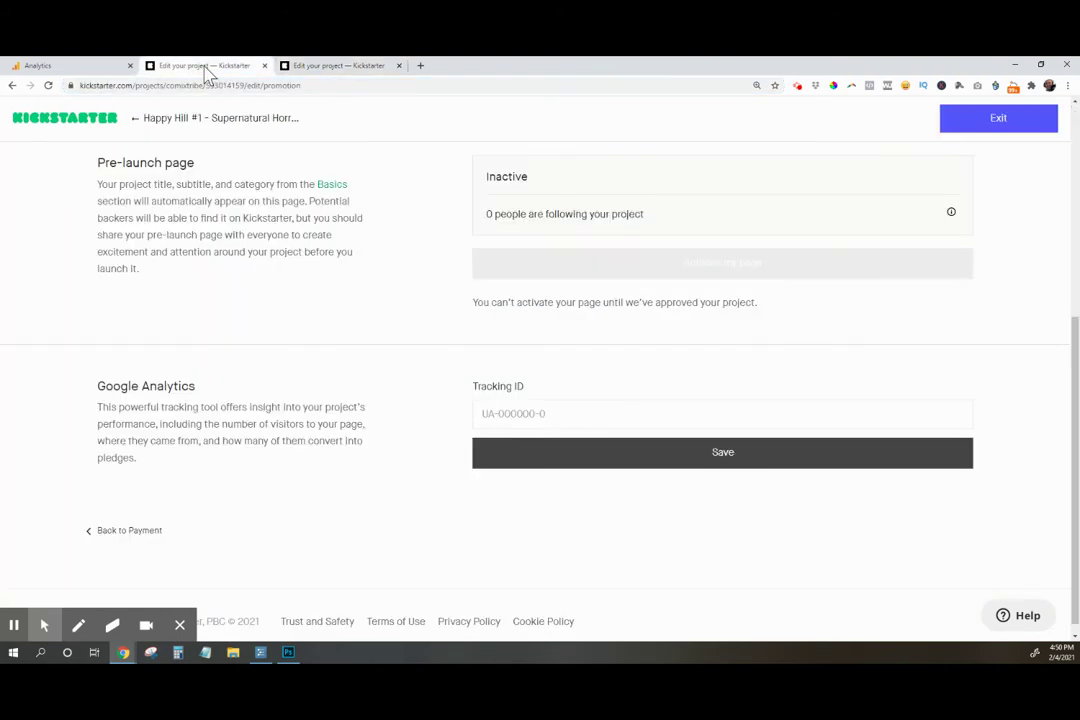
{"action": "left_click", "coordinate": [30, 65]}
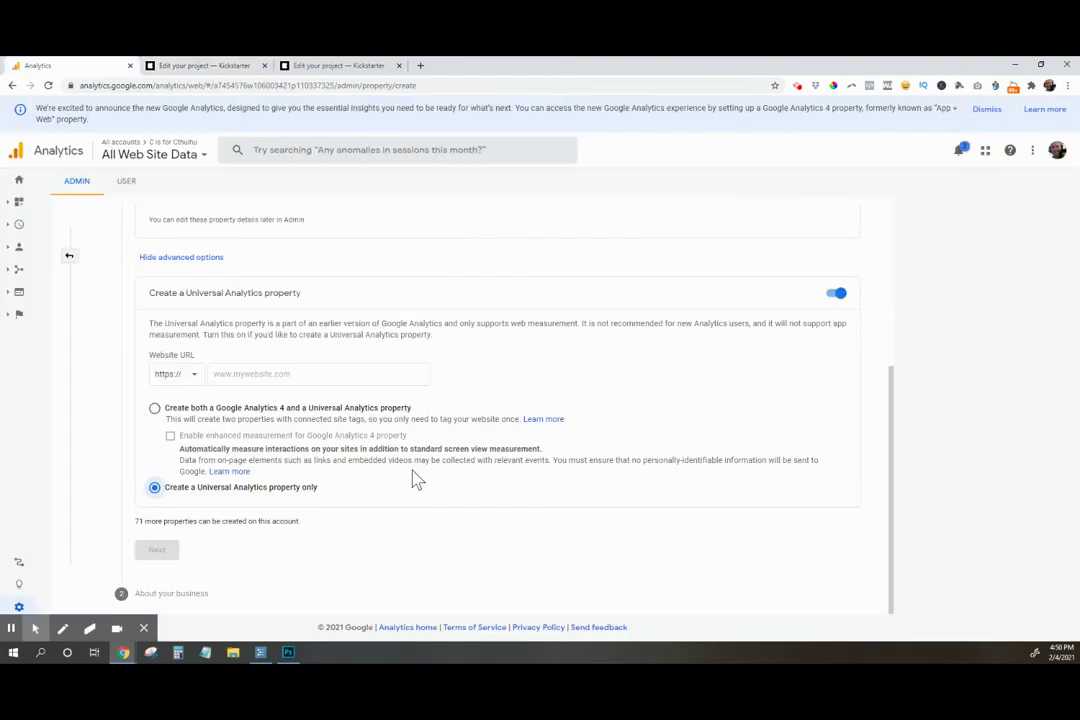
- Paste the Kickstarter project preview address into the property's Website URL field
{"action": "left_click", "coordinate": [271, 372]}
{"action": "key", "text": "ctrl+v"}
{"action": "left_click_drag", "start_coordinate": [357, 376], "coordinate": [229, 375]}
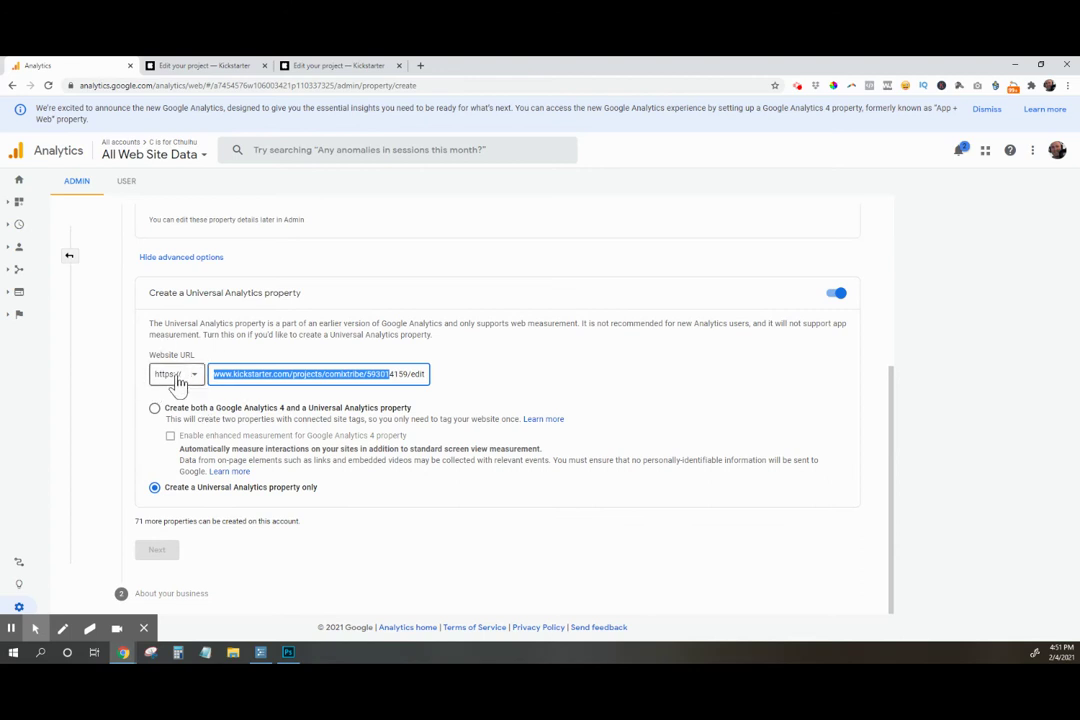
{"action": "left_click_drag", "start_coordinate": [217, 376], "coordinate": [453, 378]}
{"action": "left_click", "coordinate": [374, 378]}
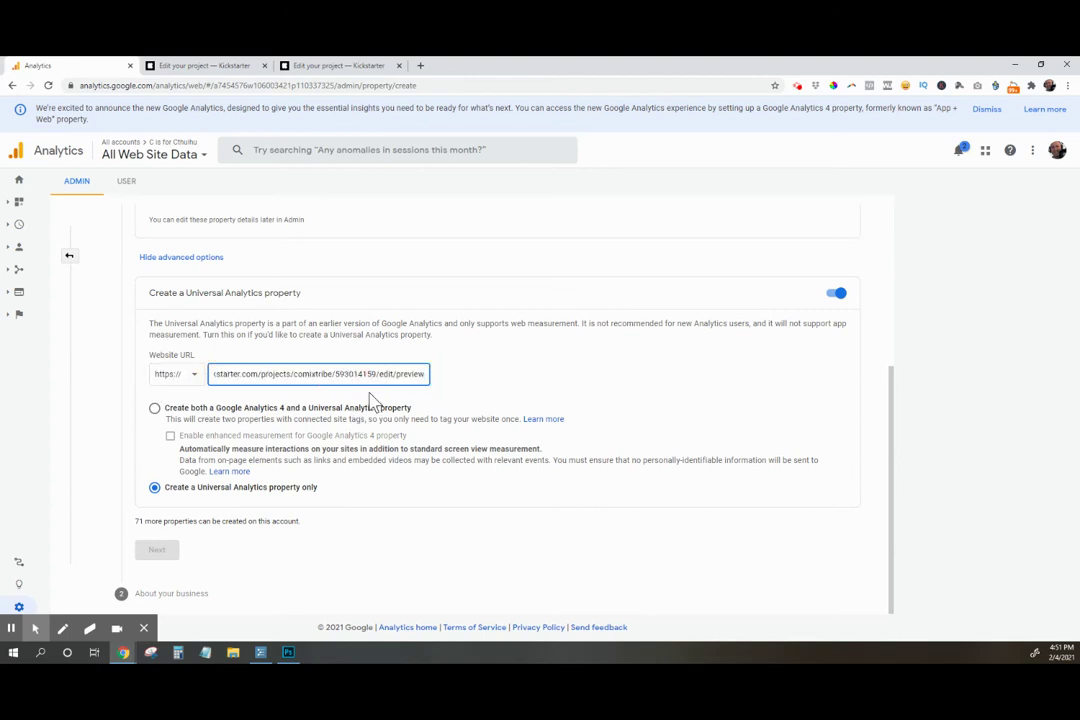
{"action": "scroll", "coordinate": [472, 420], "scroll_direction": "up", "scroll_amount": 3}
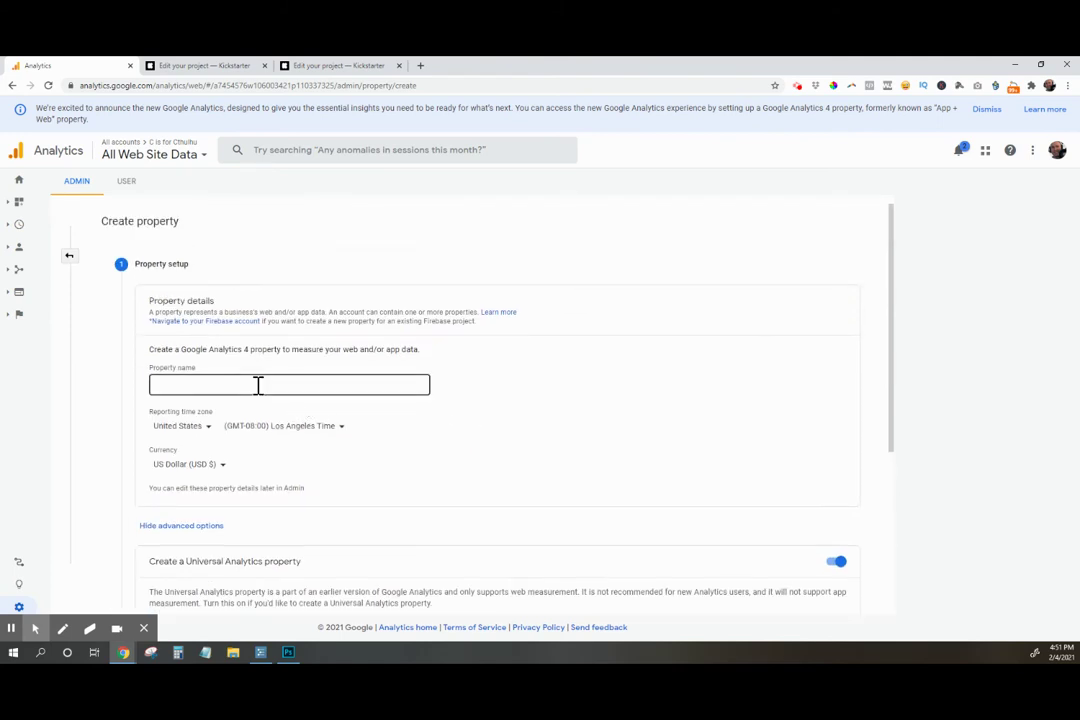
- Name the property 'Happy Hill KS Page', set time zone to (GMT-05:00) New York Time, and continue
{"action": "scroll", "coordinate": [465, 429], "scroll_direction": "down", "scroll_amount": 3}
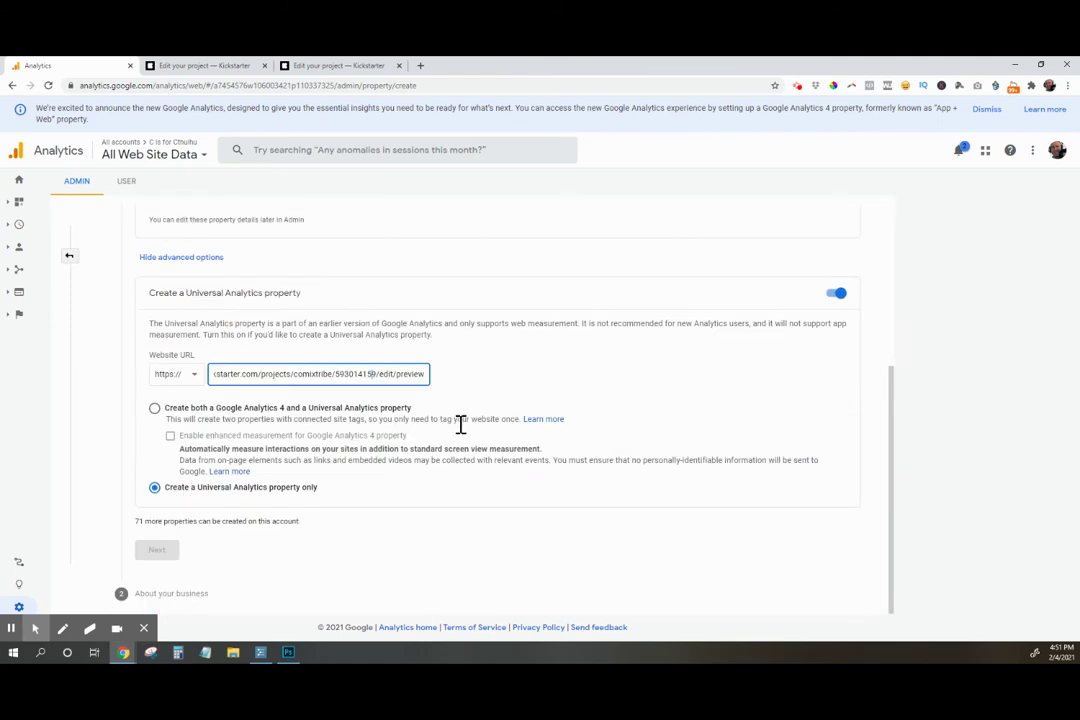
{"action": "scroll", "coordinate": [460, 424], "scroll_direction": "up", "scroll_amount": 3}
{"action": "left_click", "coordinate": [262, 388]}
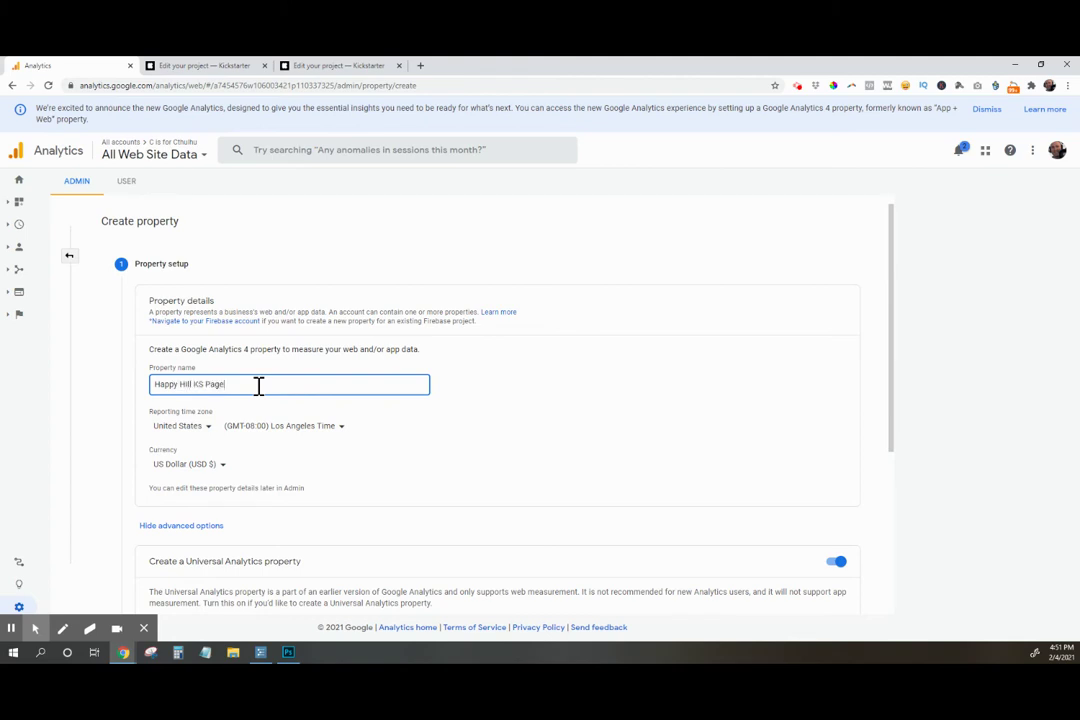
{"action": "left_click", "coordinate": [296, 427]}
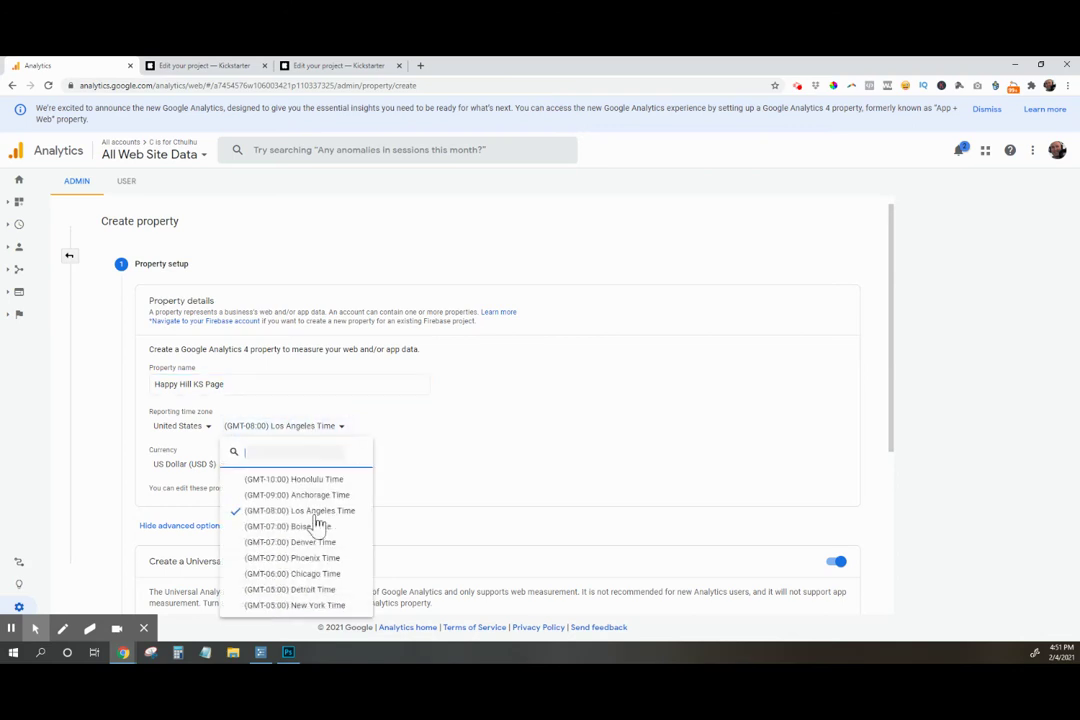
{"action": "left_click", "coordinate": [301, 604]}
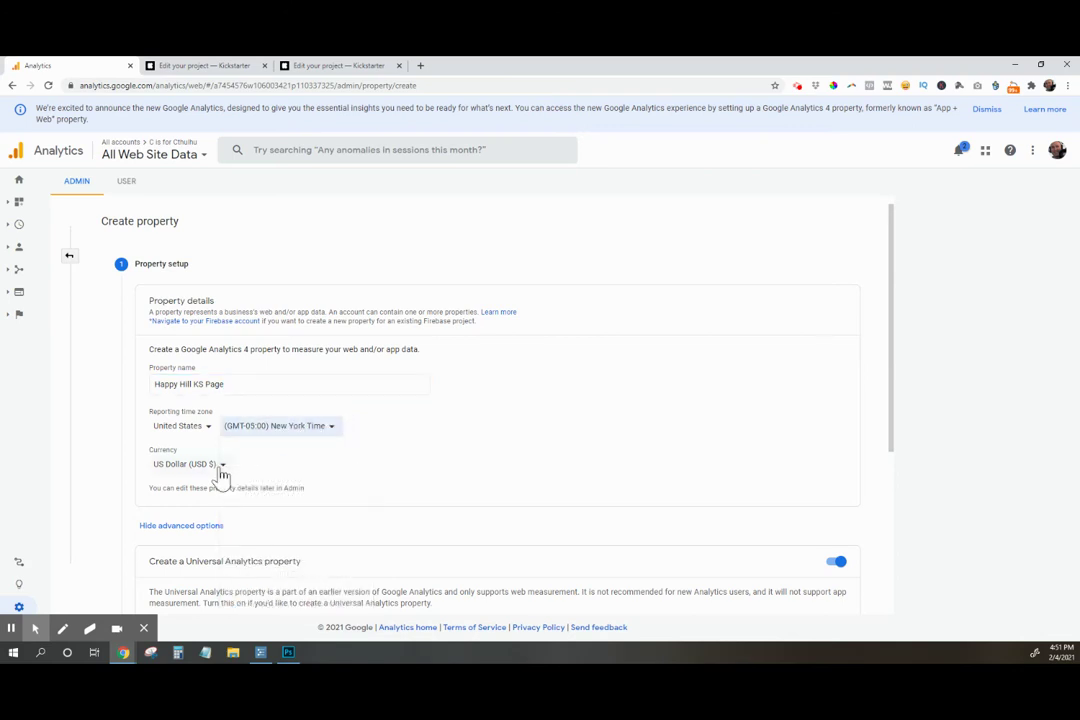
{"action": "scroll", "coordinate": [571, 470], "scroll_direction": "down", "scroll_amount": 4}
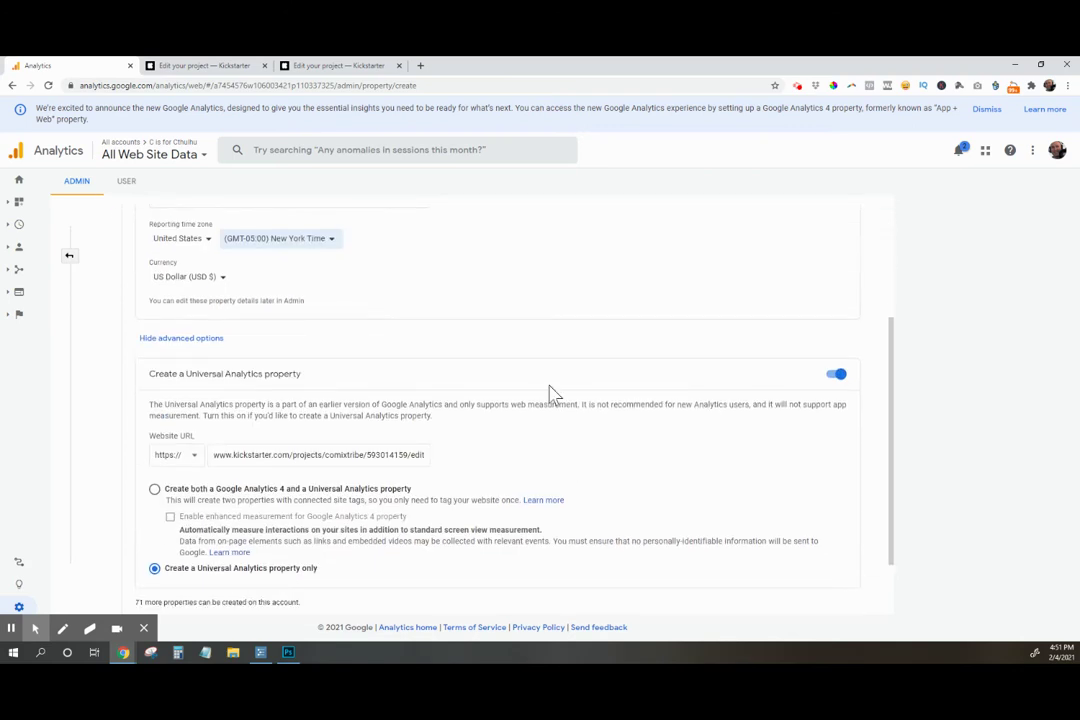
{"action": "scroll", "coordinate": [552, 393], "scroll_direction": "down", "scroll_amount": 1}
{"action": "scroll", "coordinate": [552, 395], "scroll_direction": "down", "scroll_amount": 1}
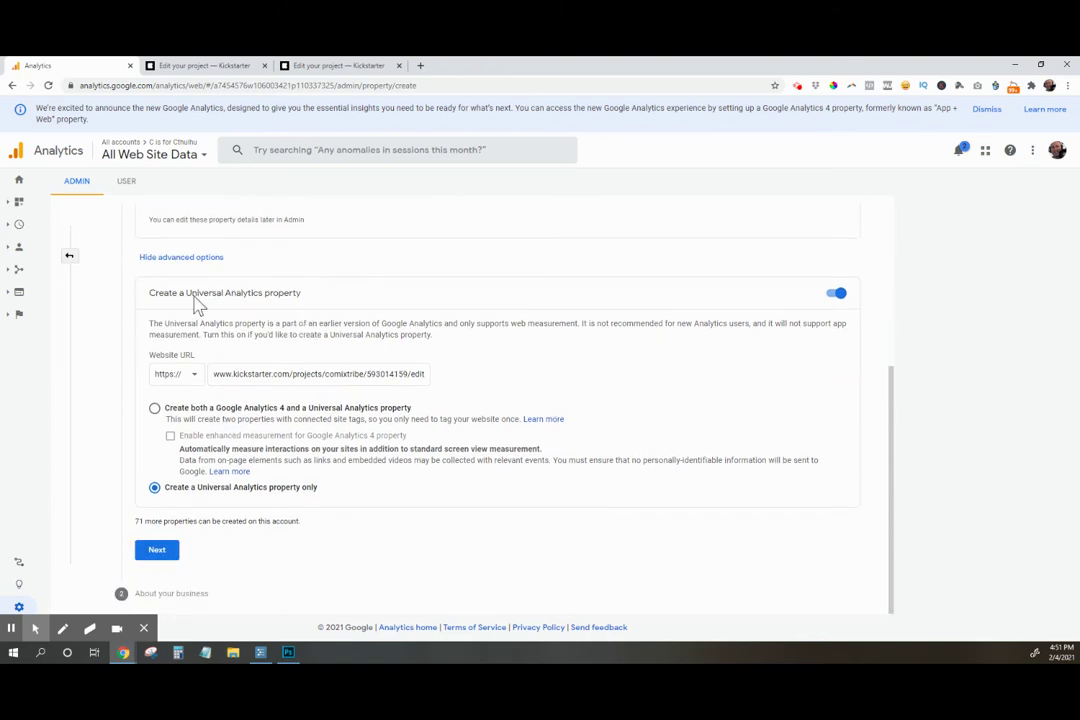
{"action": "left_click", "coordinate": [160, 553]}
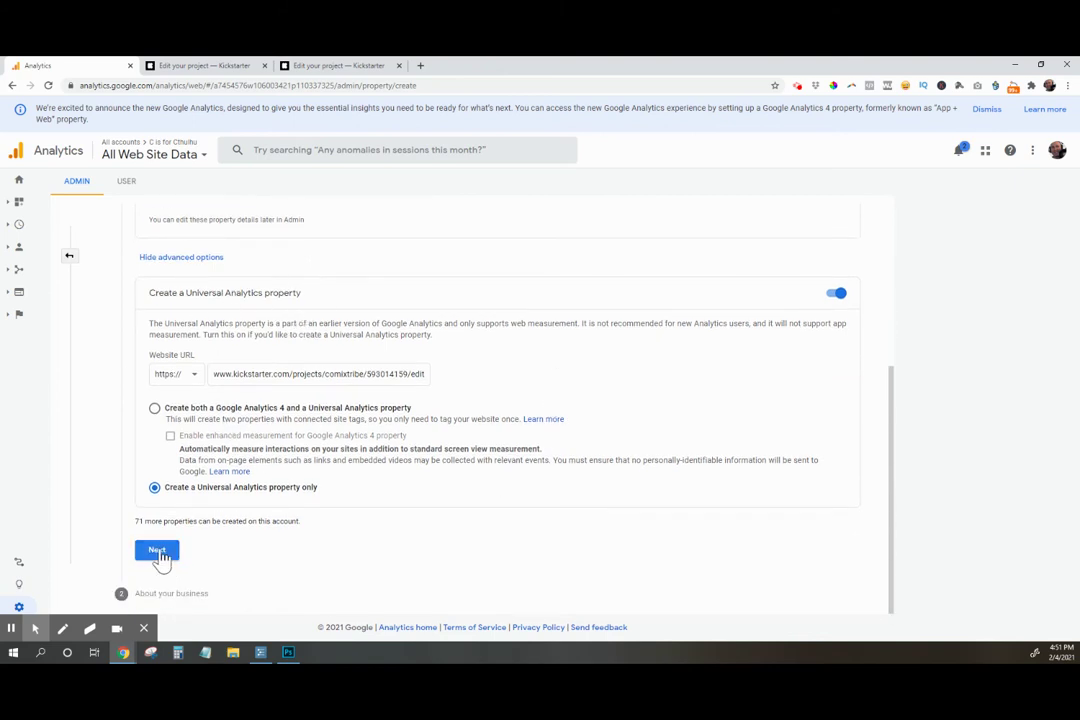
- Choose Medium business size, tick six usage options from customer engagement to content monetization, and create the property
{"action": "scroll", "coordinate": [250, 550], "scroll_direction": "down", "scroll_amount": 3}
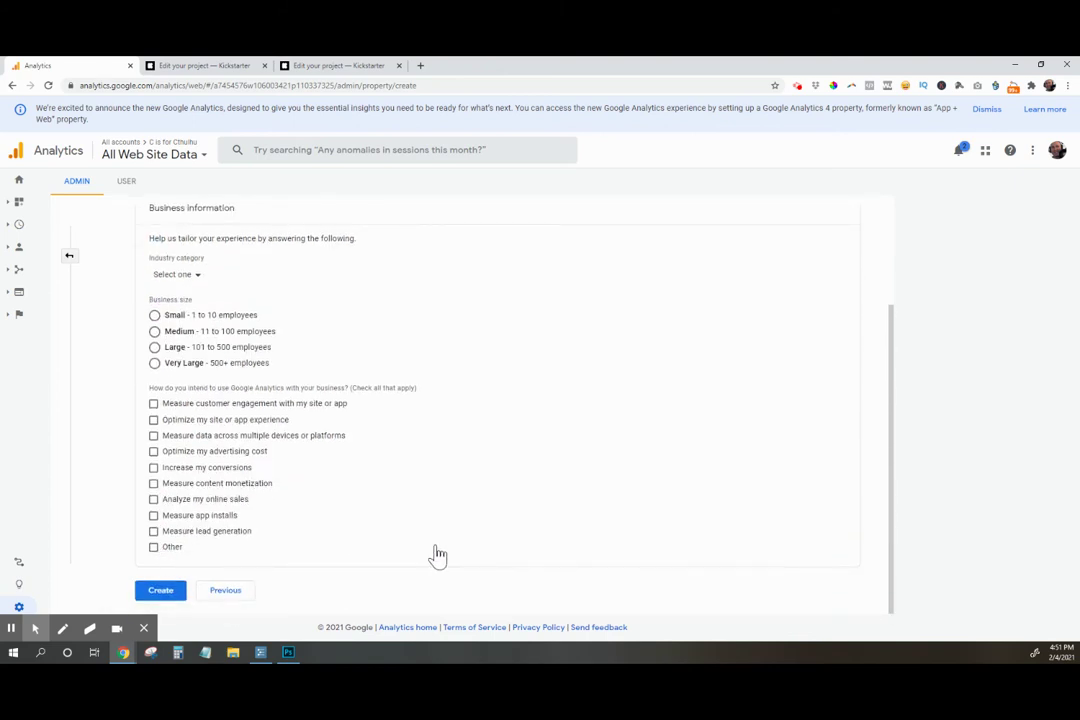
{"action": "left_click", "coordinate": [160, 334]}
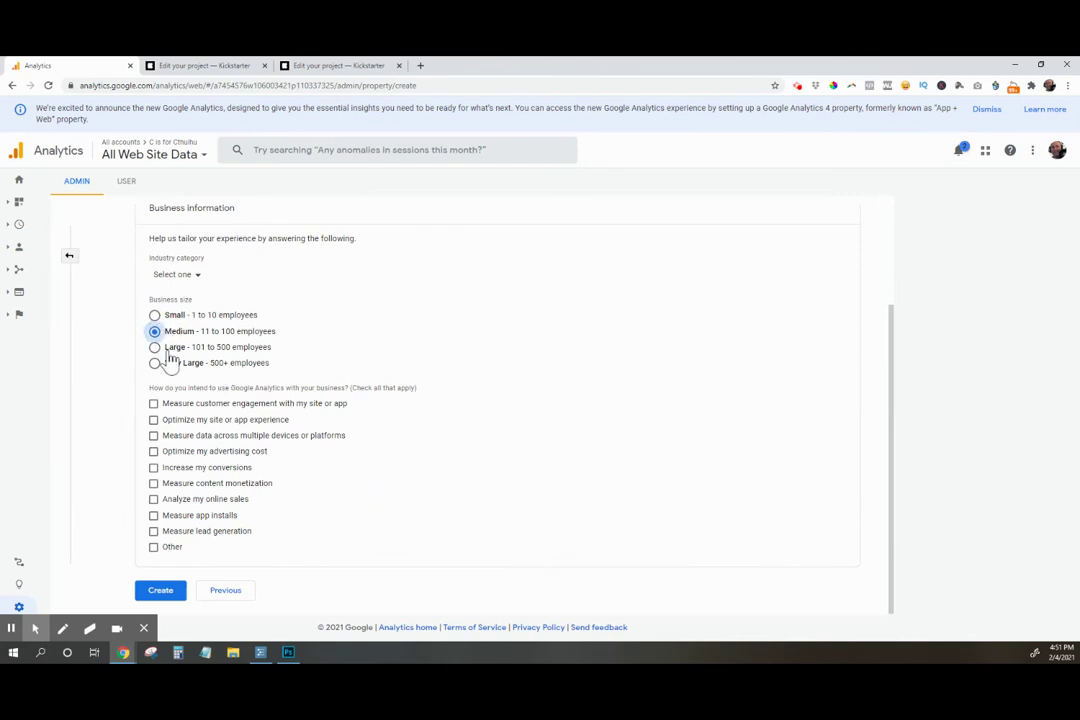
{"action": "left_click", "coordinate": [153, 403]}
{"action": "left_click", "coordinate": [153, 419]}
{"action": "left_click", "coordinate": [153, 435]}
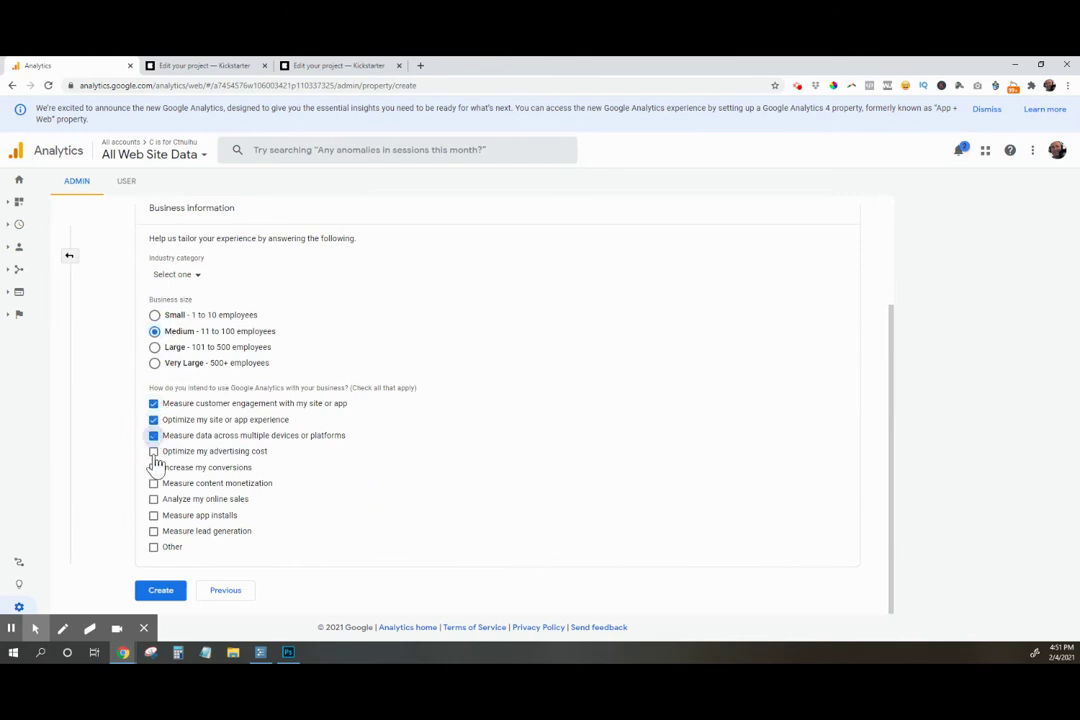
{"action": "left_click", "coordinate": [153, 451]}
{"action": "left_click", "coordinate": [153, 467]}
{"action": "left_click", "coordinate": [153, 483]}
{"action": "left_click", "coordinate": [163, 592]}
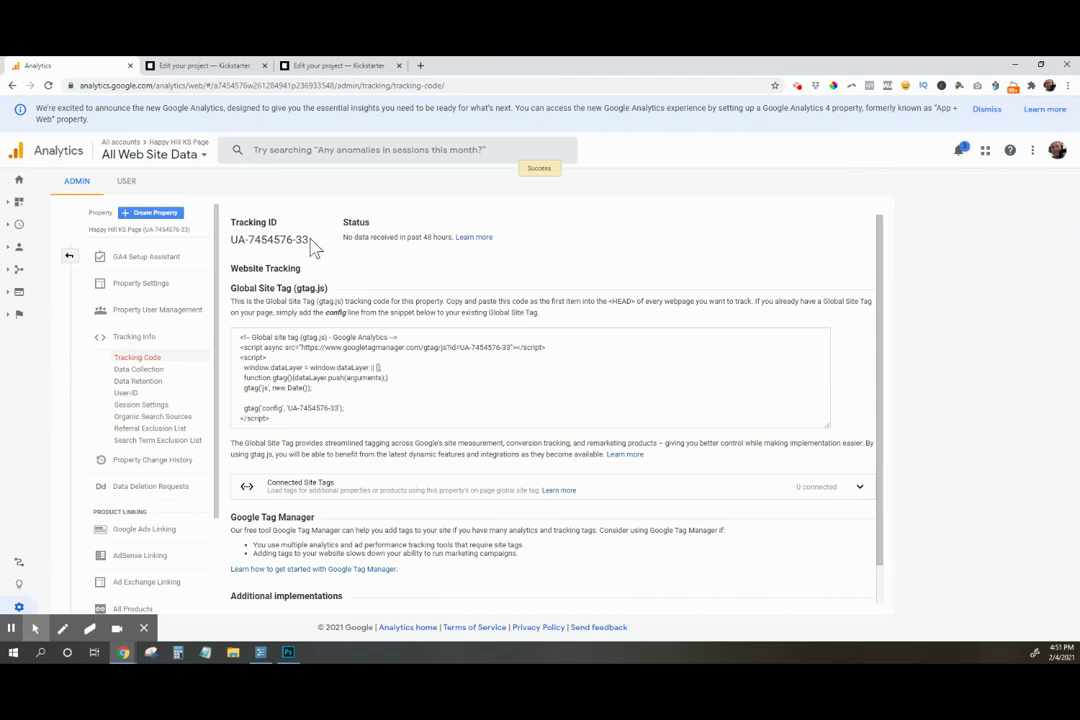
- Copy tracking ID UA-7454576-33, open Property Settings, and go back to Kickstarter's promotion page
{"action": "left_click_drag", "start_coordinate": [310, 245], "coordinate": [231, 241]}
{"action": "key", "text": "ctrl+c"}
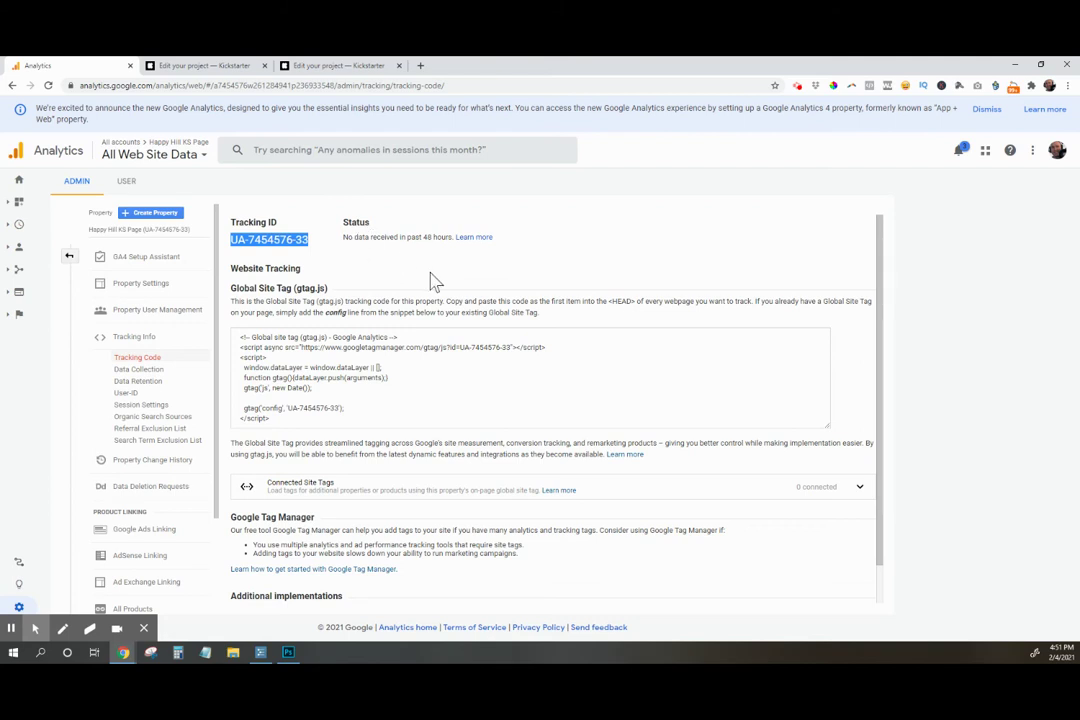
{"action": "left_click", "coordinate": [152, 283]}
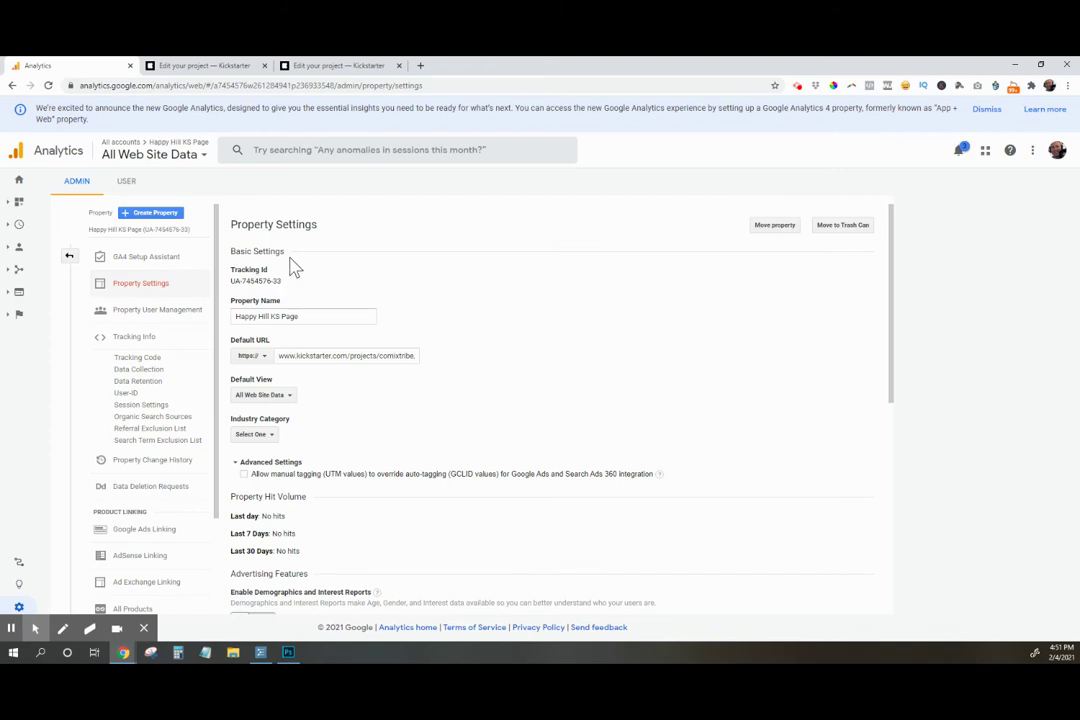
{"action": "left_click", "coordinate": [196, 66]}
- Paste UA-7454576-33 into Kickstarter's Google Analytics Tracking ID field and save it
{"action": "left_click", "coordinate": [576, 412]}
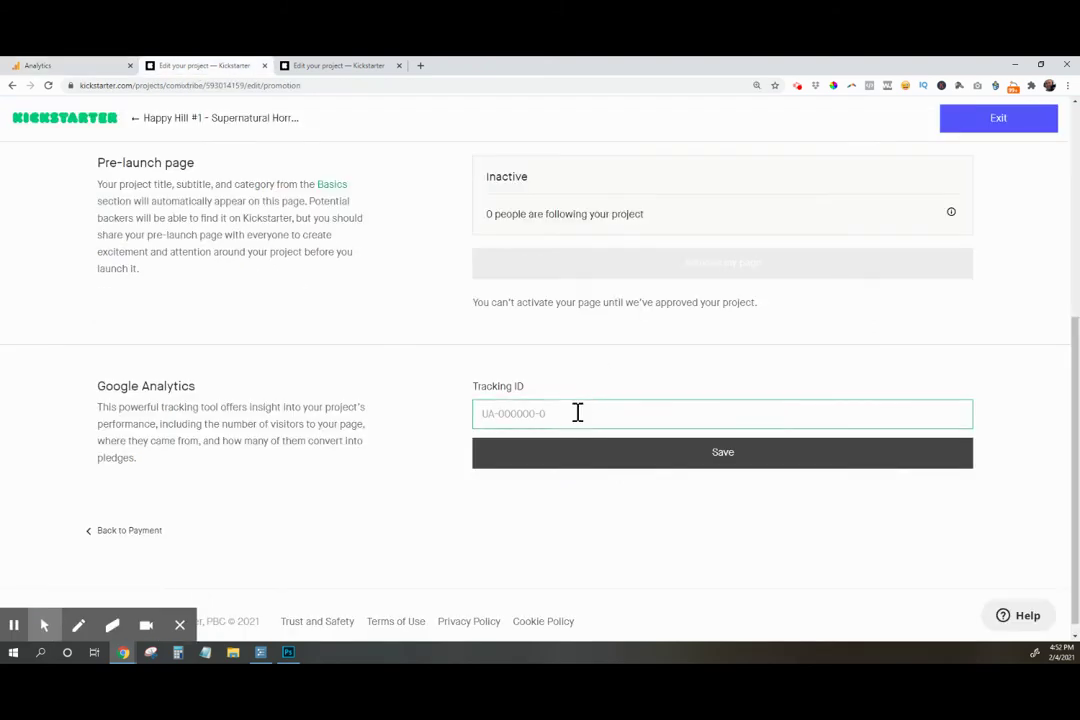
{"action": "key", "text": "ctrl+v"}
{"action": "left_click", "coordinate": [728, 462]}
{"action": "left_click", "coordinate": [720, 455]}
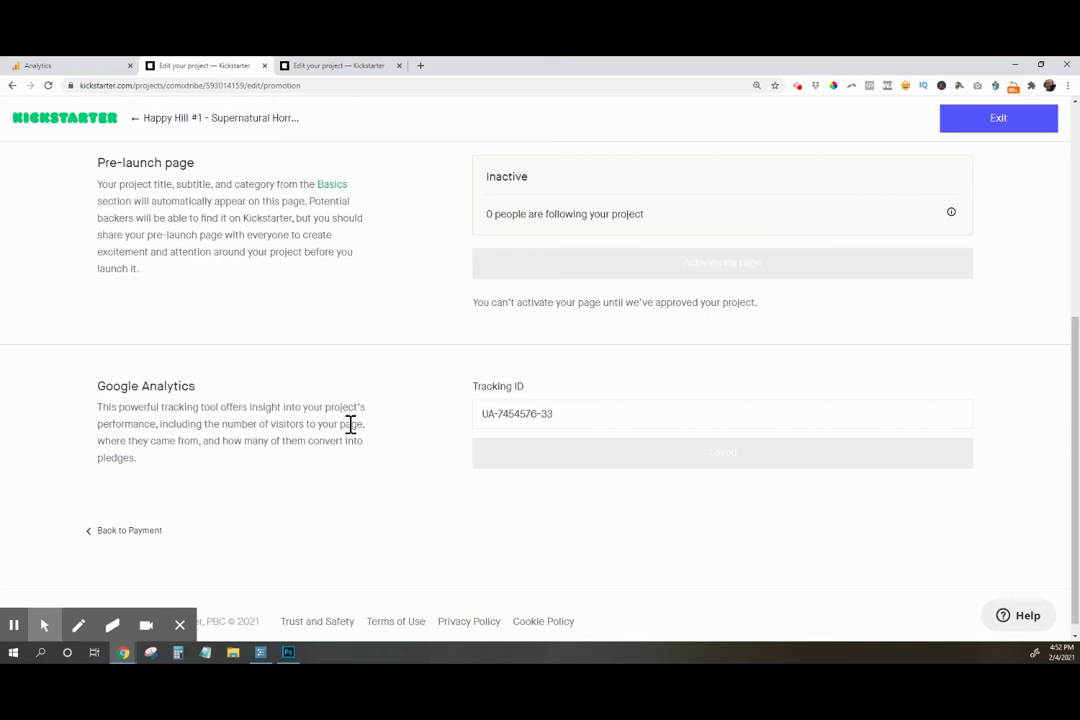
- Return to the Happy Hill KS Page property settings in Google Analytics
{"action": "scroll", "coordinate": [350, 426], "scroll_direction": "up", "scroll_amount": 2}
{"action": "scroll", "coordinate": [350, 430], "scroll_direction": "down", "scroll_amount": 2}
{"action": "left_click", "coordinate": [98, 65]}
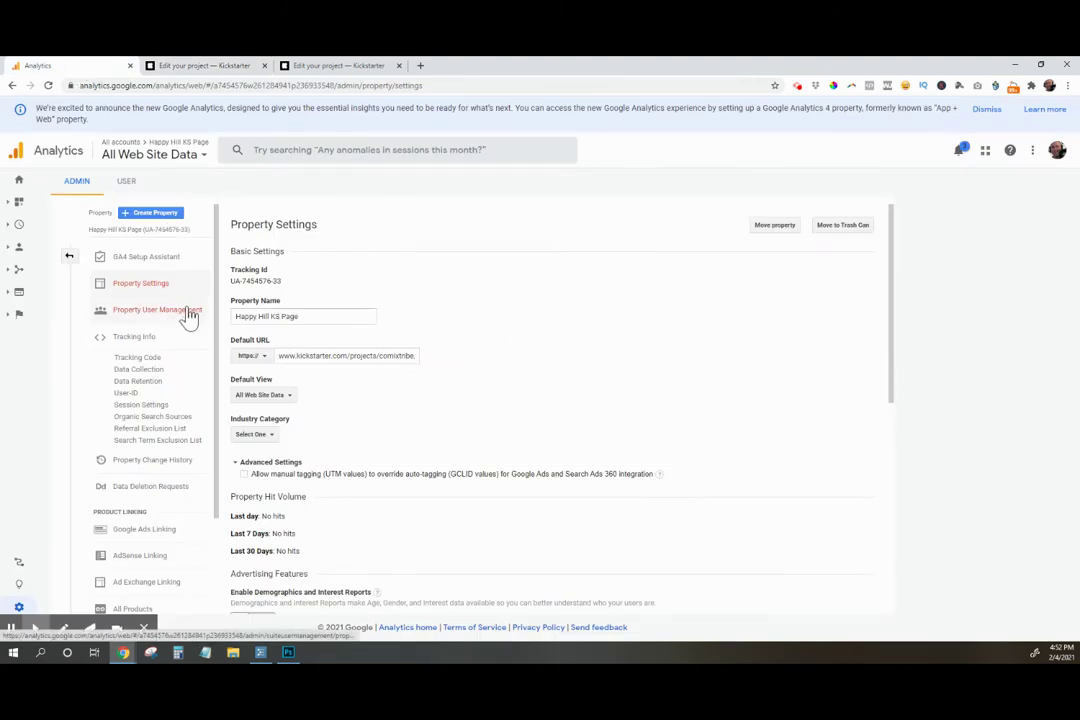
- Reopen the Happy Hill KS Page property settings and scroll through them
{"action": "scroll", "coordinate": [152, 360], "scroll_direction": "down", "scroll_amount": 2}
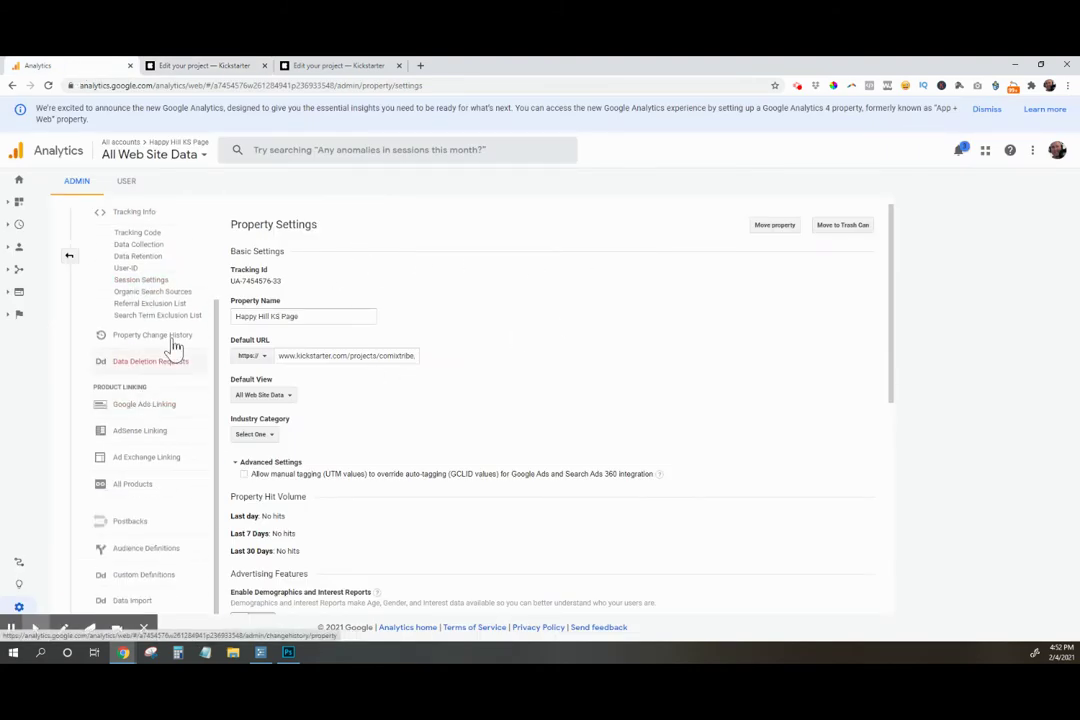
{"action": "scroll", "coordinate": [150, 435], "scroll_direction": "up", "scroll_amount": 2}
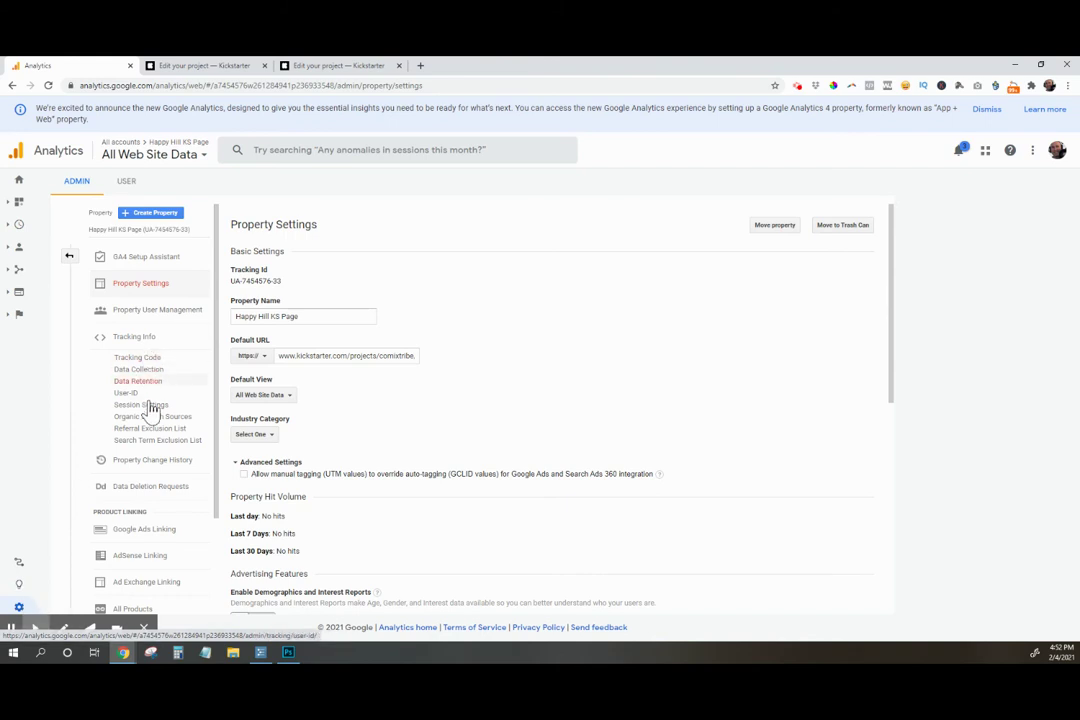
{"action": "left_click", "coordinate": [148, 286]}
{"action": "scroll", "coordinate": [557, 437], "scroll_direction": "down", "scroll_amount": 5}
{"action": "scroll", "coordinate": [557, 437], "scroll_direction": "down", "scroll_amount": 3}
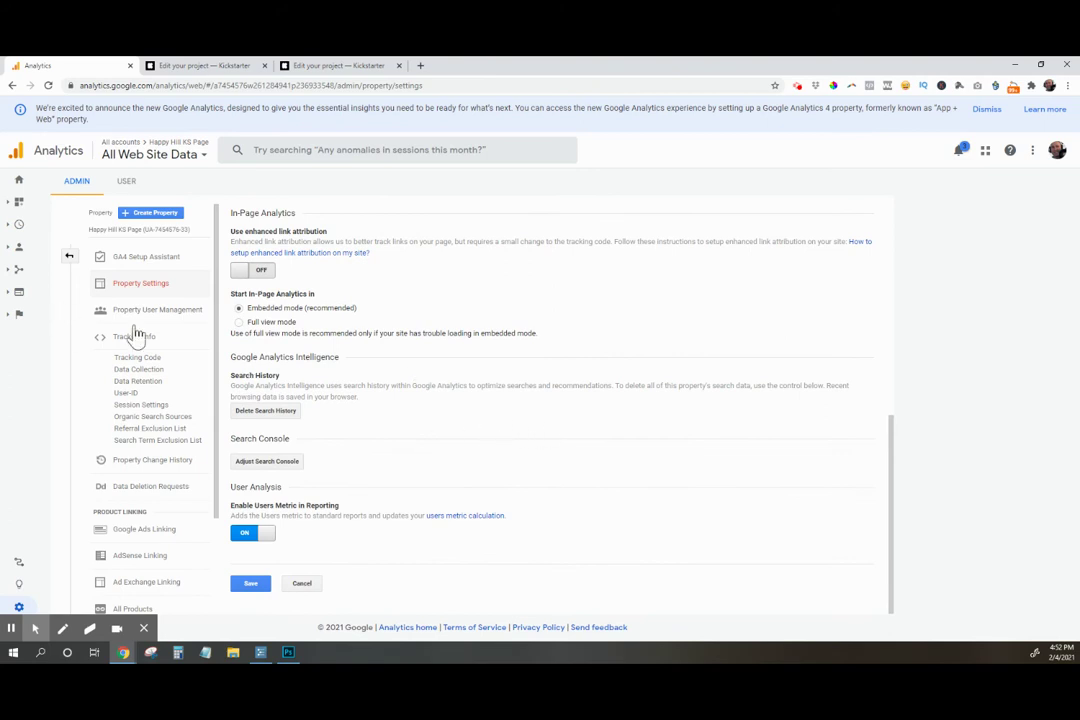
{"action": "scroll", "coordinate": [165, 350], "scroll_direction": "down", "scroll_amount": 3}
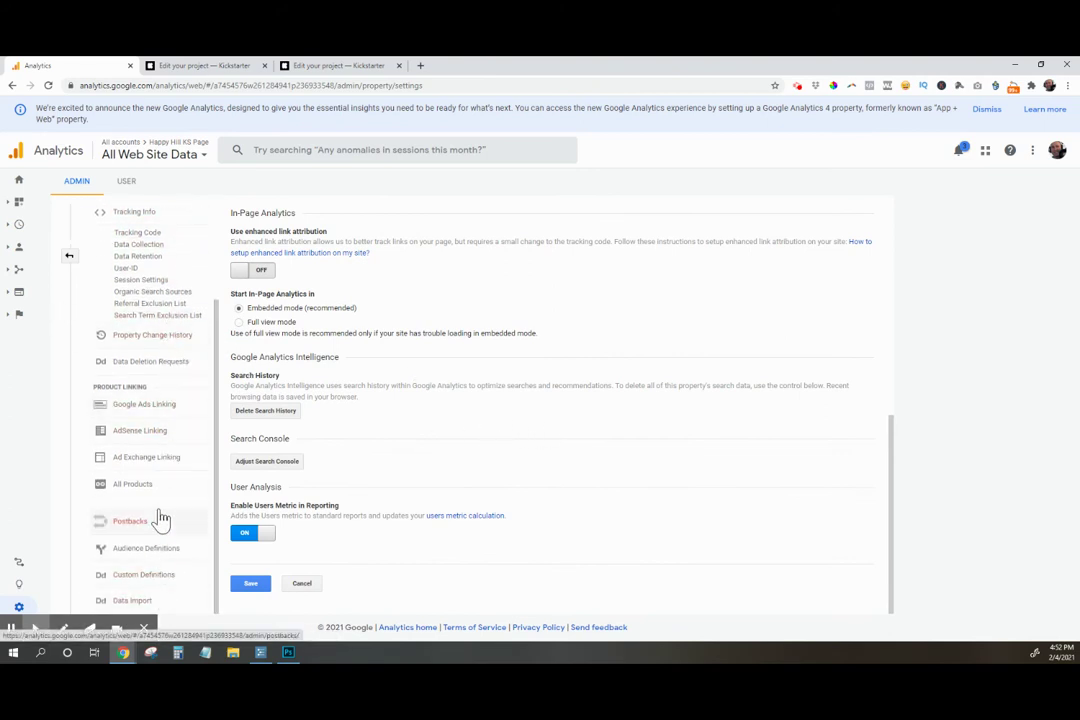
{"action": "scroll", "coordinate": [159, 515], "scroll_direction": "up", "scroll_amount": 3}
- Search the Admin for 'ec' to look for Ecommerce options, then return to the Admin overview
{"action": "left_click", "coordinate": [414, 151]}
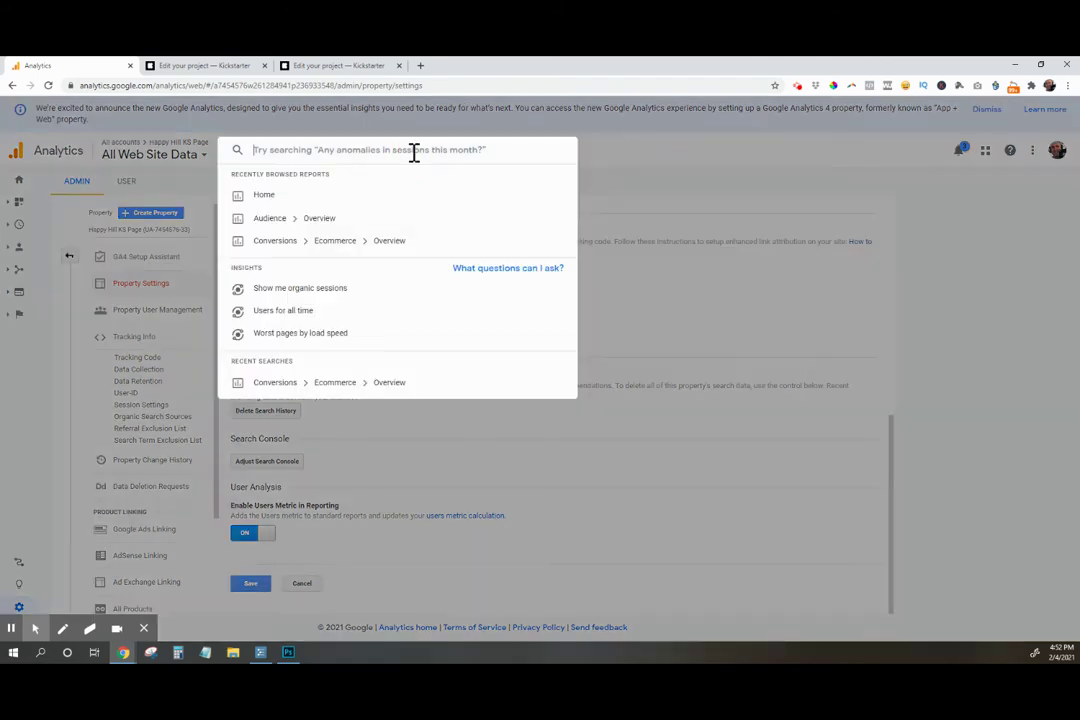
{"action": "type", "text": "ec"}
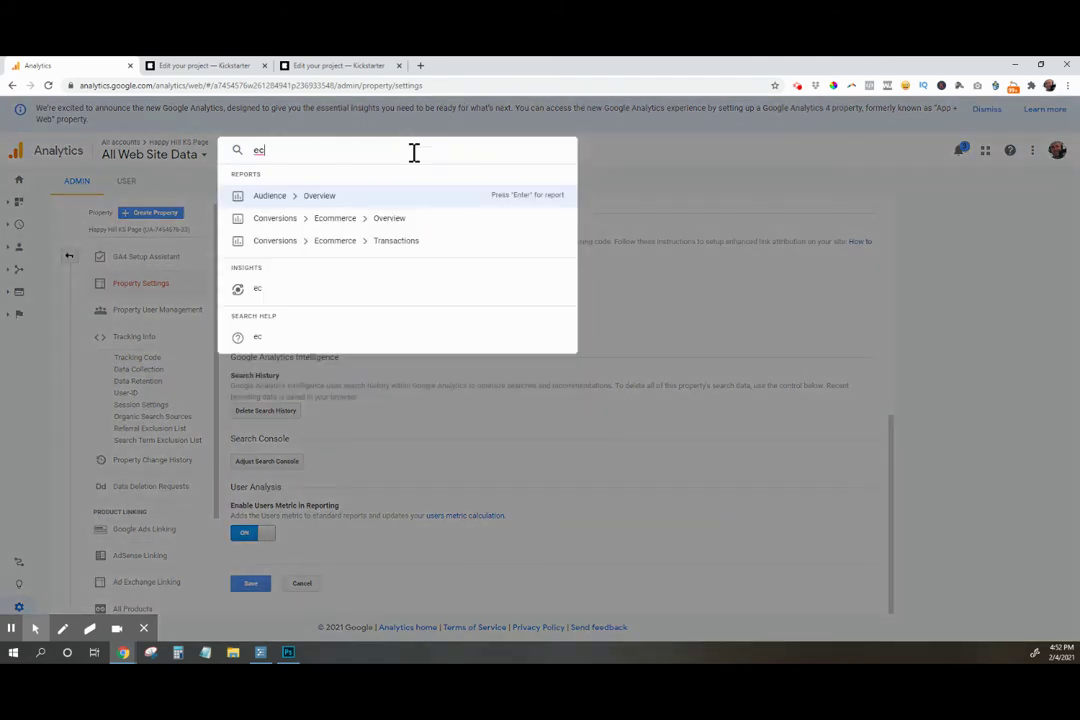
{"action": "left_click", "coordinate": [639, 176]}
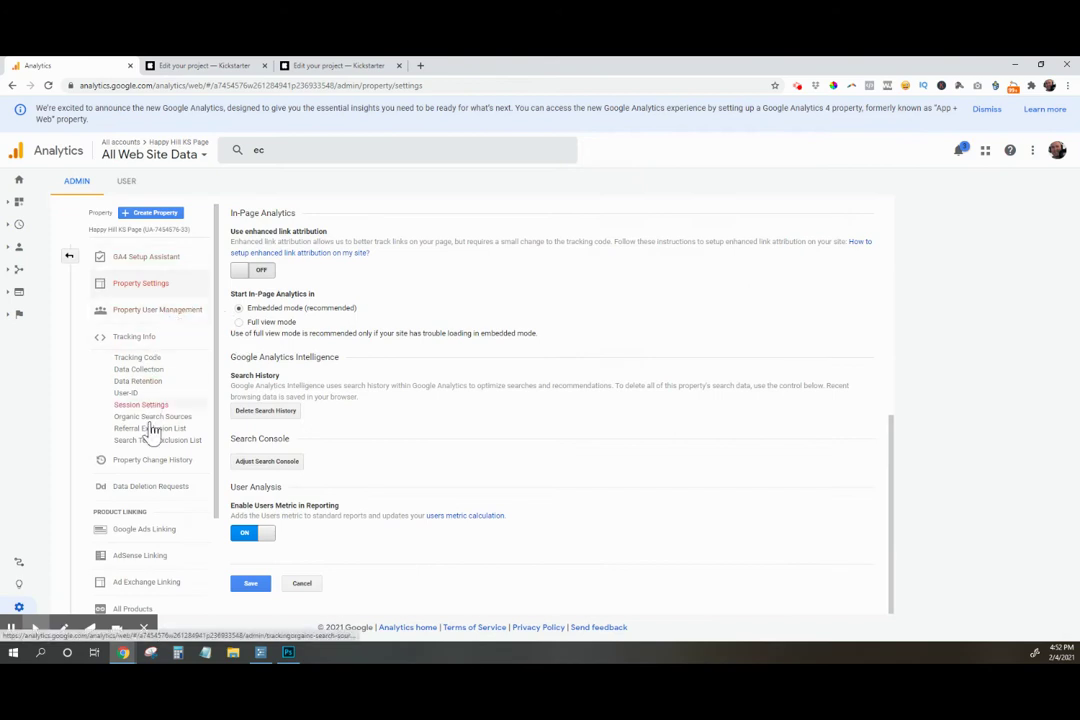
{"action": "scroll", "coordinate": [169, 410], "scroll_direction": "down", "scroll_amount": 2}
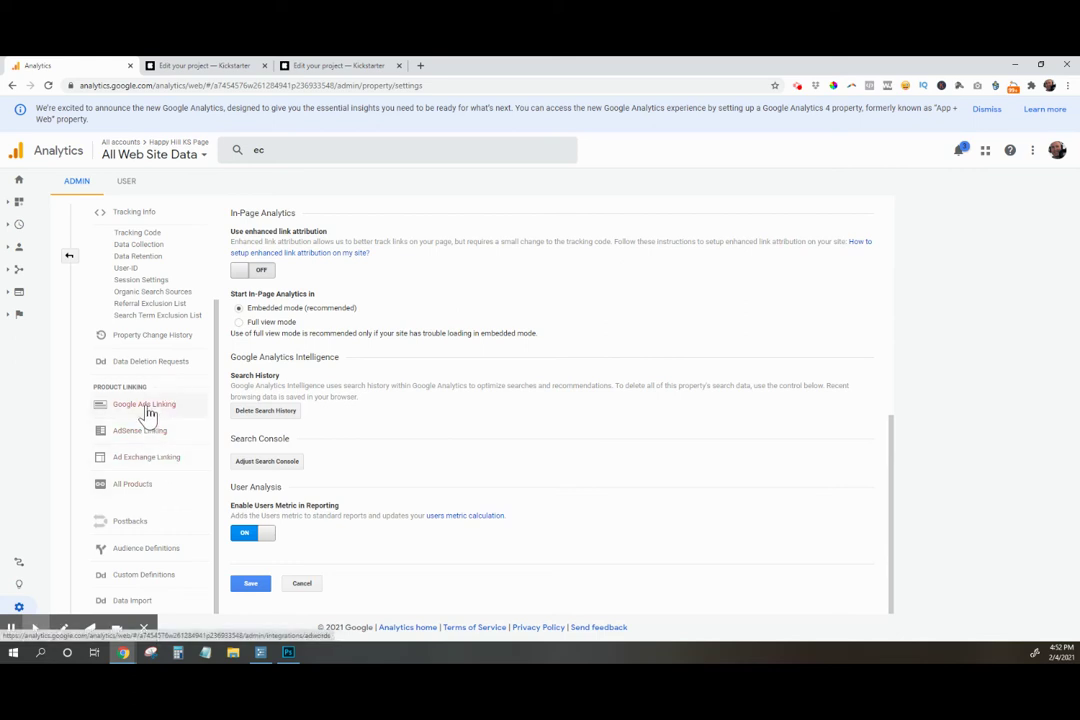
{"action": "scroll", "coordinate": [147, 414], "scroll_direction": "up", "scroll_amount": 2}
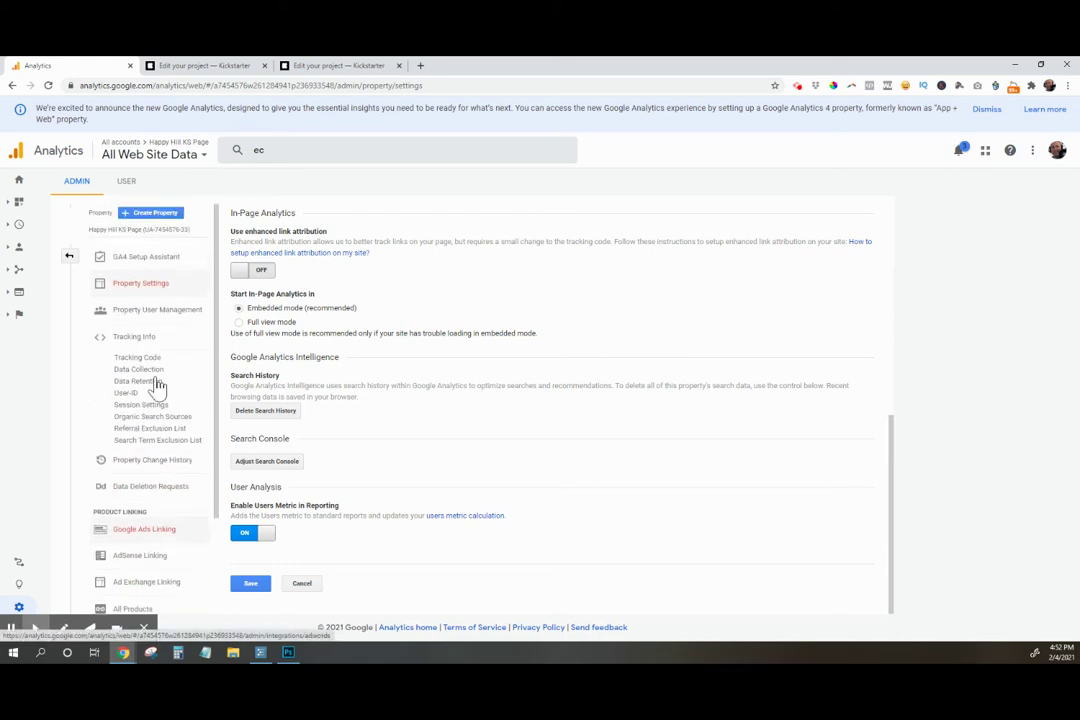
{"action": "left_click", "coordinate": [70, 260]}
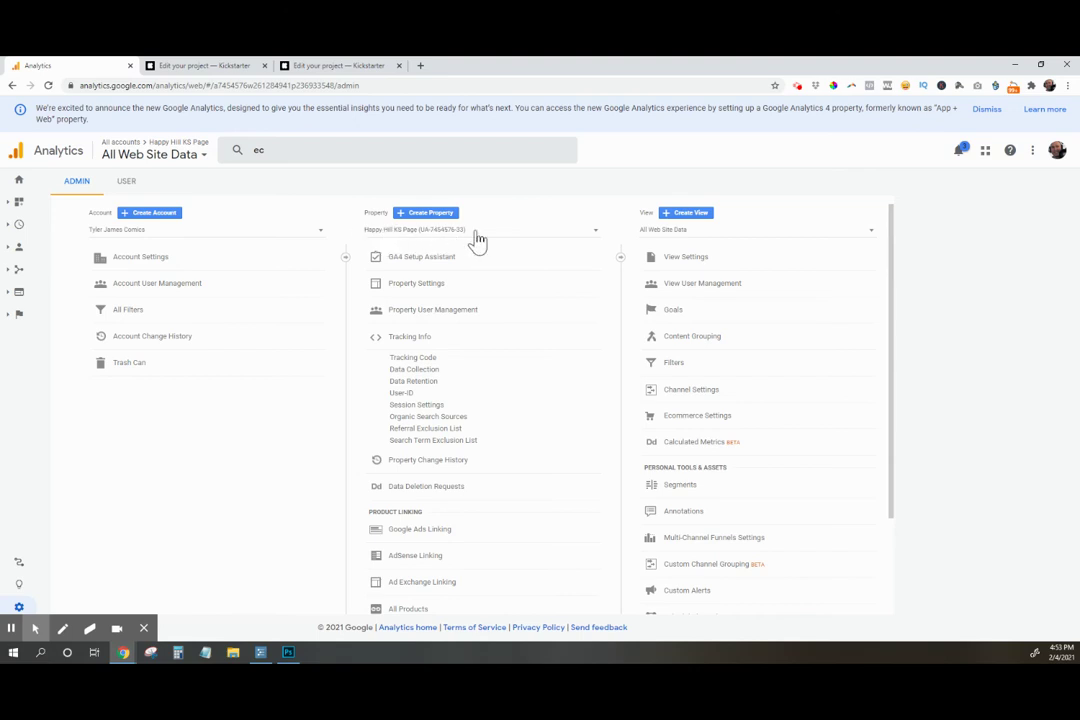
- Confirm the Kickstarter Google Analytics field holds UA-7454576-33, then return to Analytics
{"action": "left_click", "coordinate": [362, 66]}
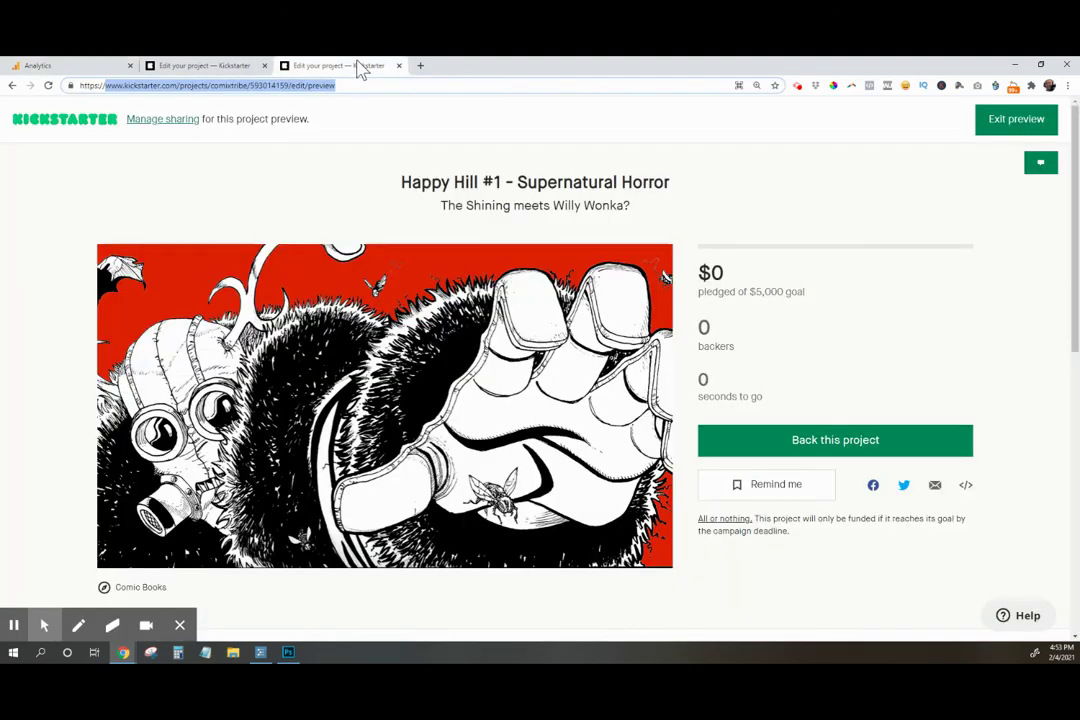
{"action": "left_click", "coordinate": [222, 66]}
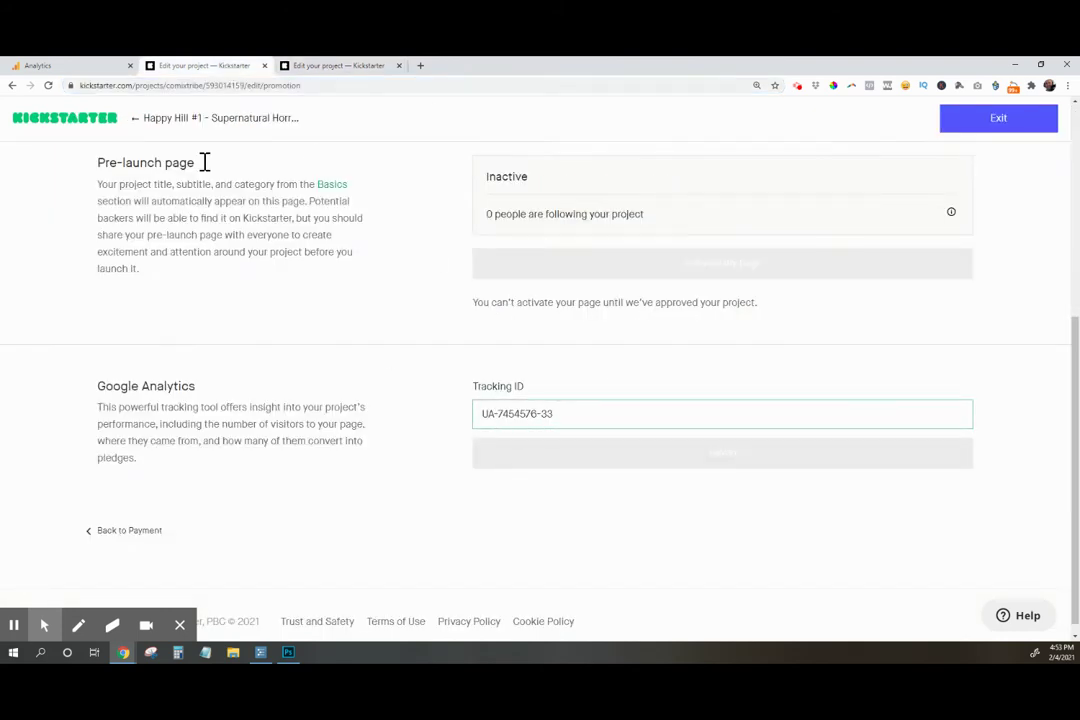
{"action": "left_click", "coordinate": [57, 64]}
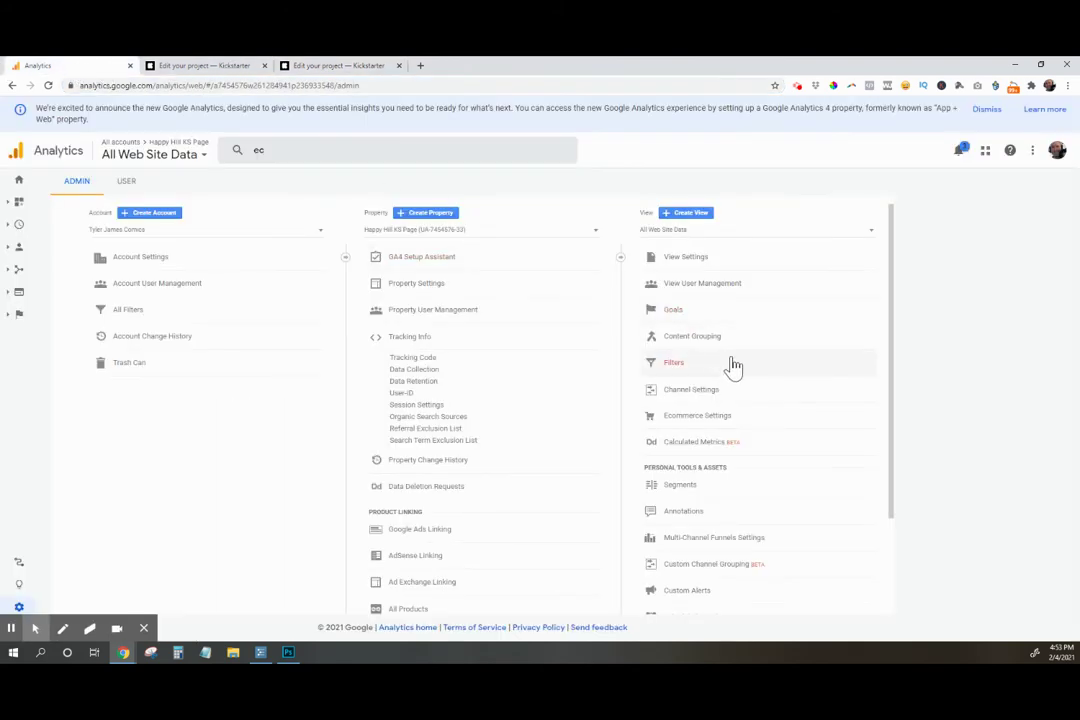
- Save Enable Ecommerce and Enhanced Ecommerce Reporting as ON, then switch both back OFF unsaved
{"action": "left_click", "coordinate": [699, 416]}
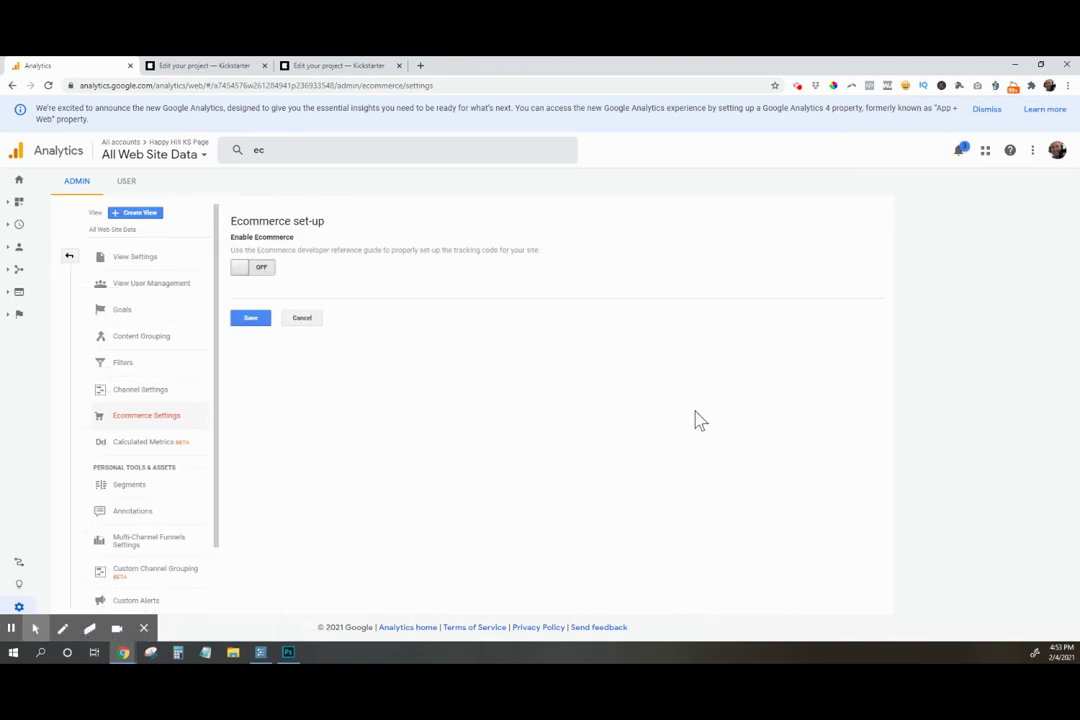
{"action": "left_click", "coordinate": [258, 267]}
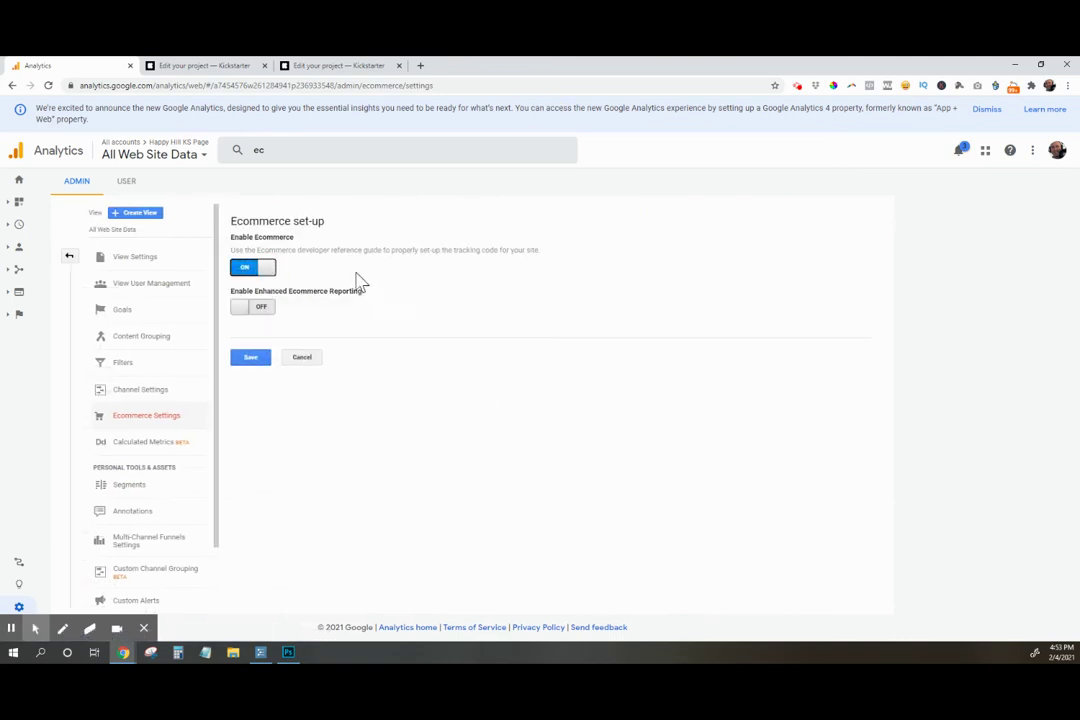
{"action": "left_click", "coordinate": [259, 312]}
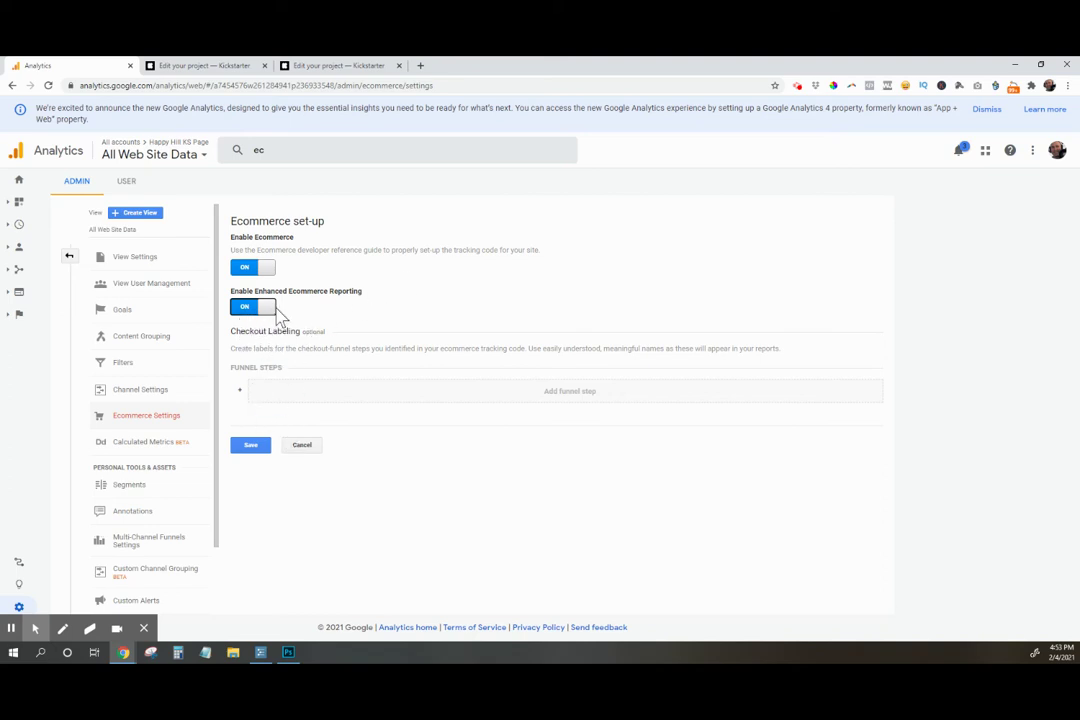
{"action": "left_click", "coordinate": [252, 450]}
{"action": "left_click", "coordinate": [35, 628]}
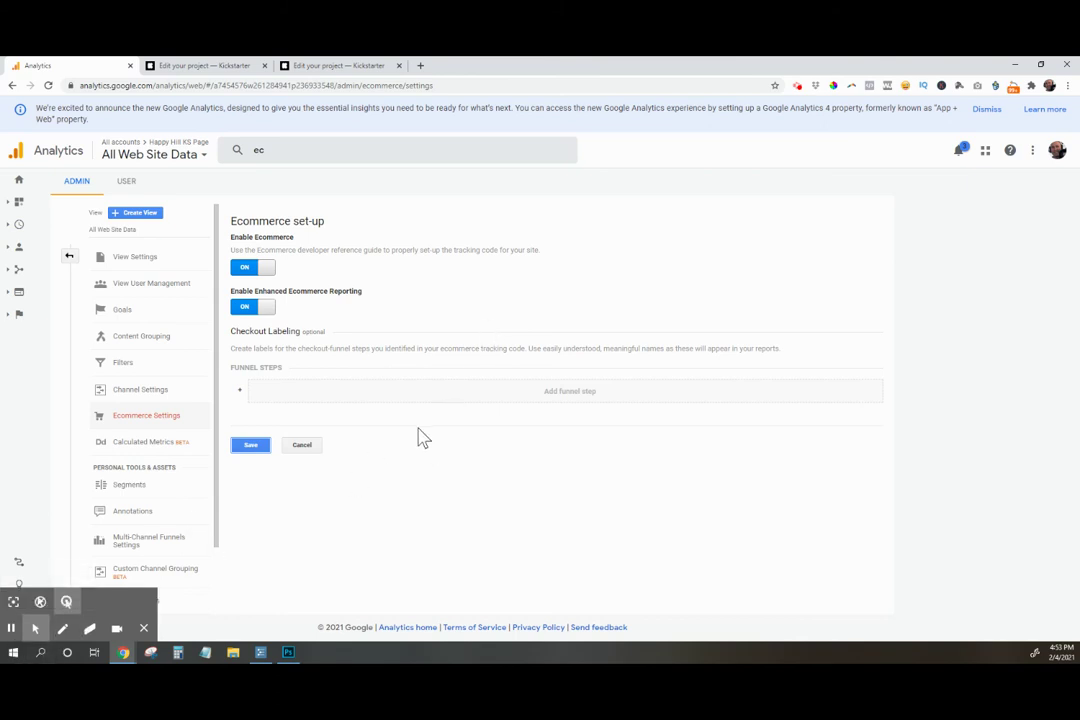
{"action": "left_click", "coordinate": [252, 445]}
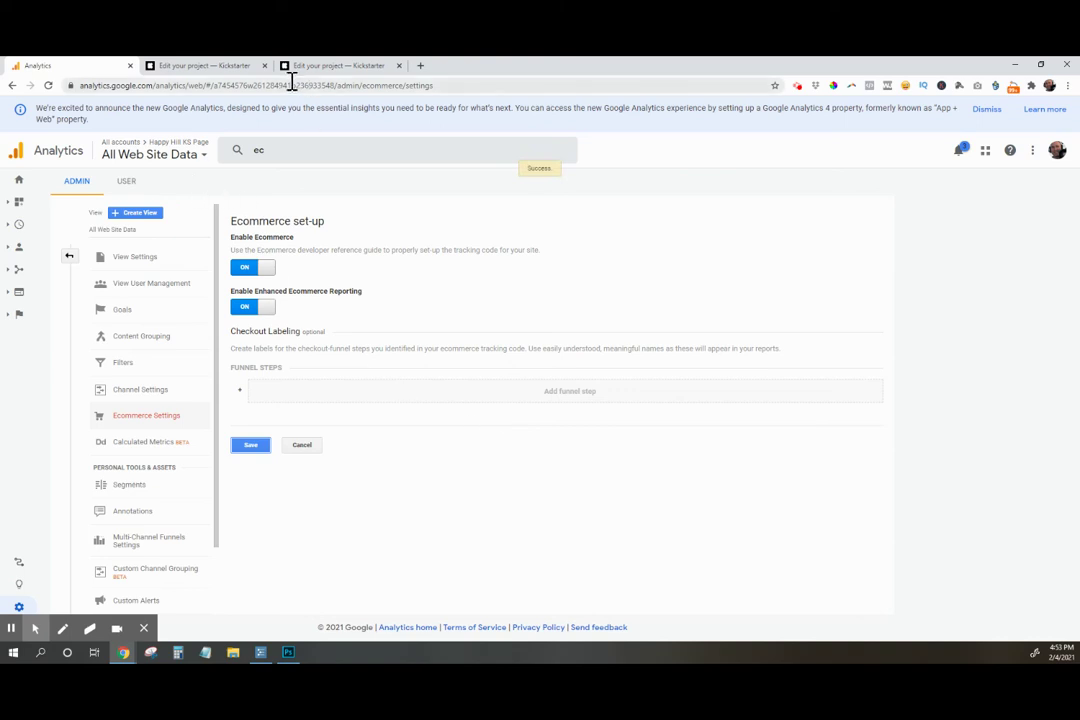
{"action": "left_click", "coordinate": [258, 302]}
{"action": "left_click", "coordinate": [267, 268]}
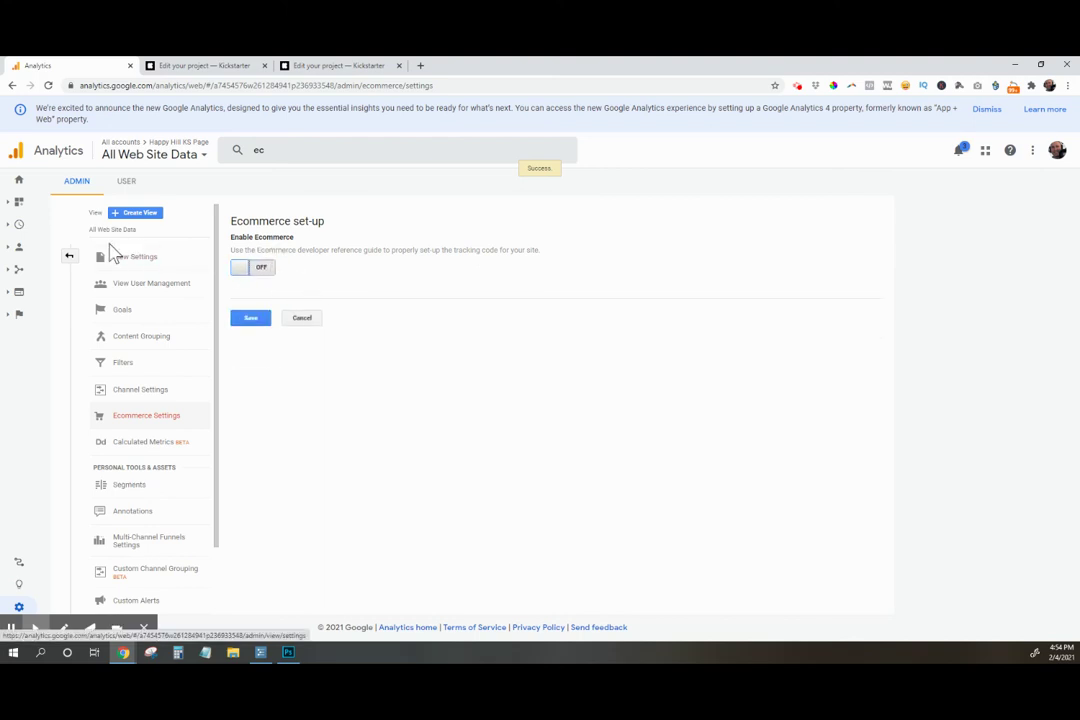
- Leave Ecommerce set-up for the Admin overview with Account, Property and View columns
{"action": "left_click", "coordinate": [70, 253]}
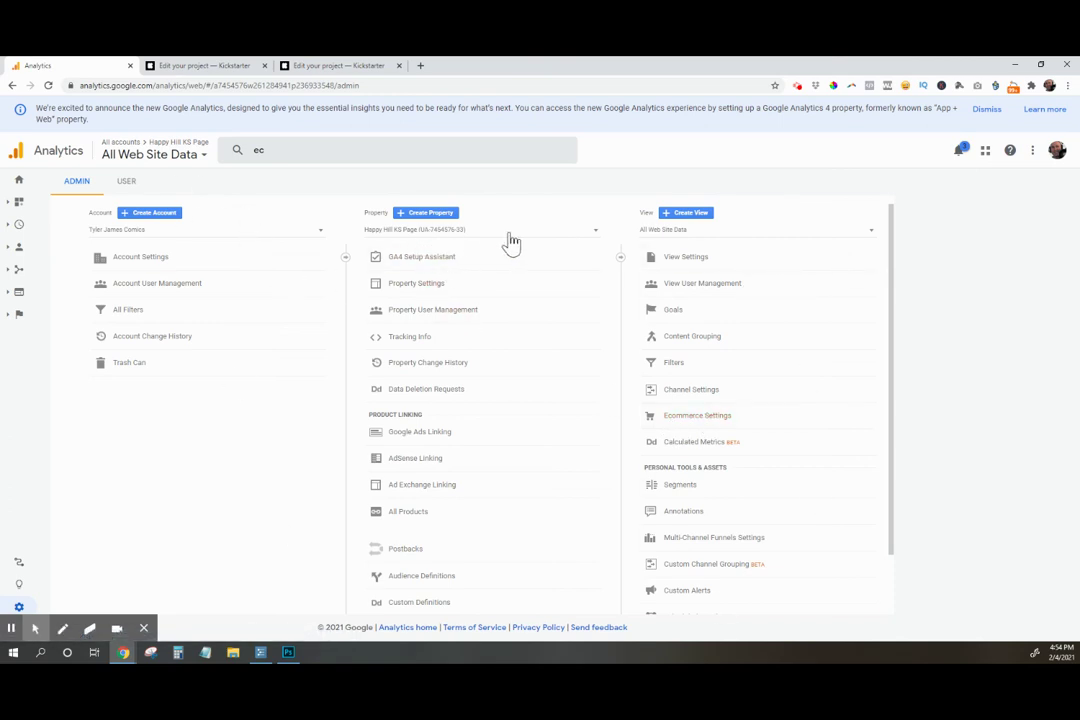
- Save Enhanced Ecommerce Reporting and Enable Ecommerce as OFF for All Web Site Data
{"action": "left_click", "coordinate": [697, 416]}
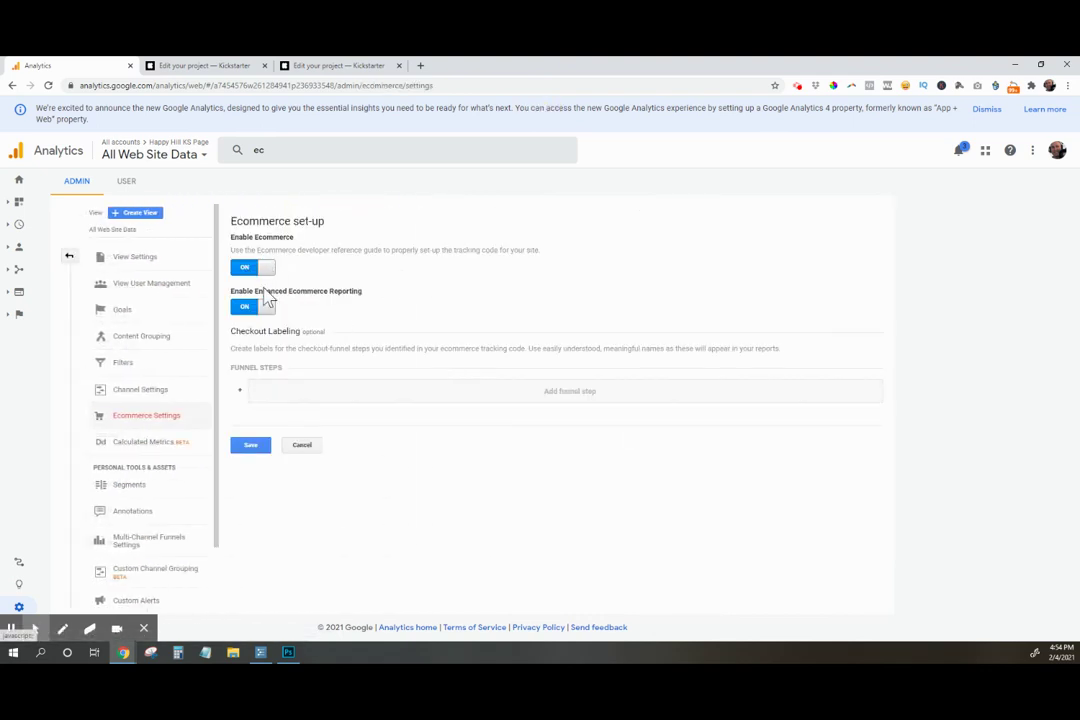
{"action": "left_click", "coordinate": [258, 306]}
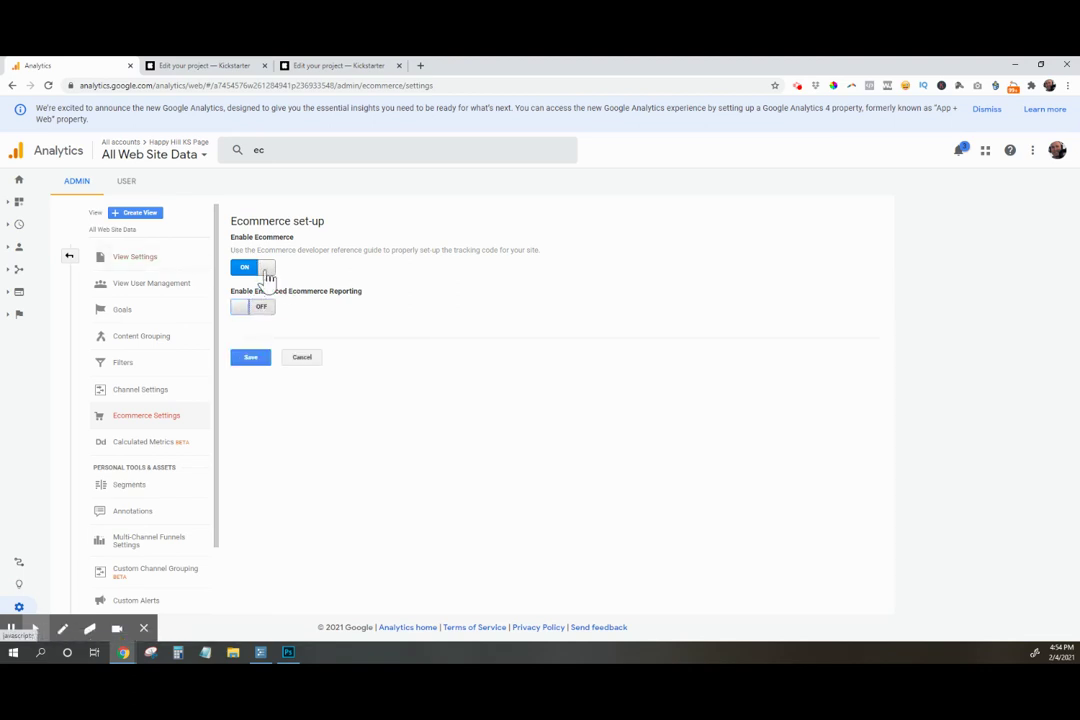
{"action": "left_click", "coordinate": [266, 272]}
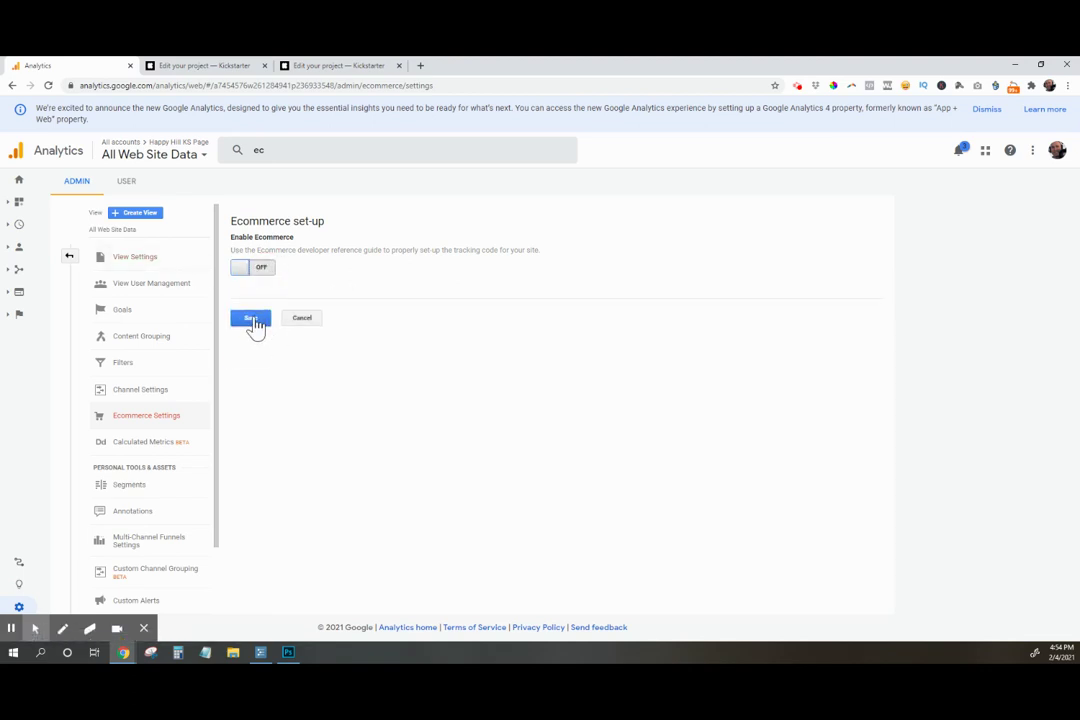
{"action": "left_click", "coordinate": [252, 319]}
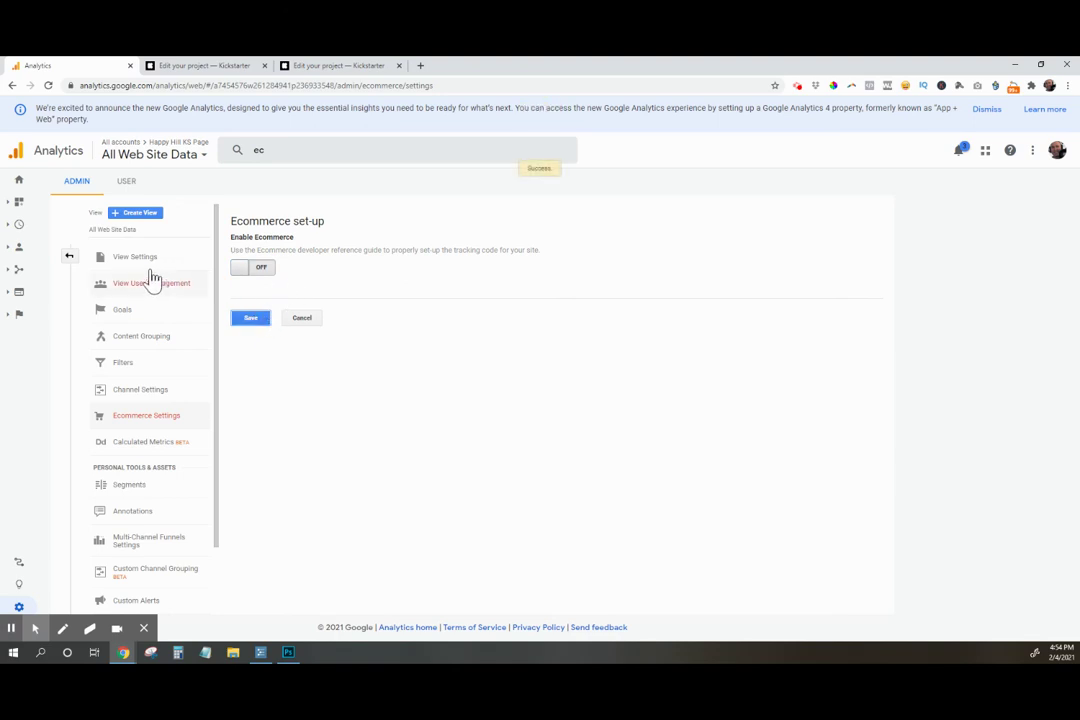
{"action": "left_click", "coordinate": [70, 256]}
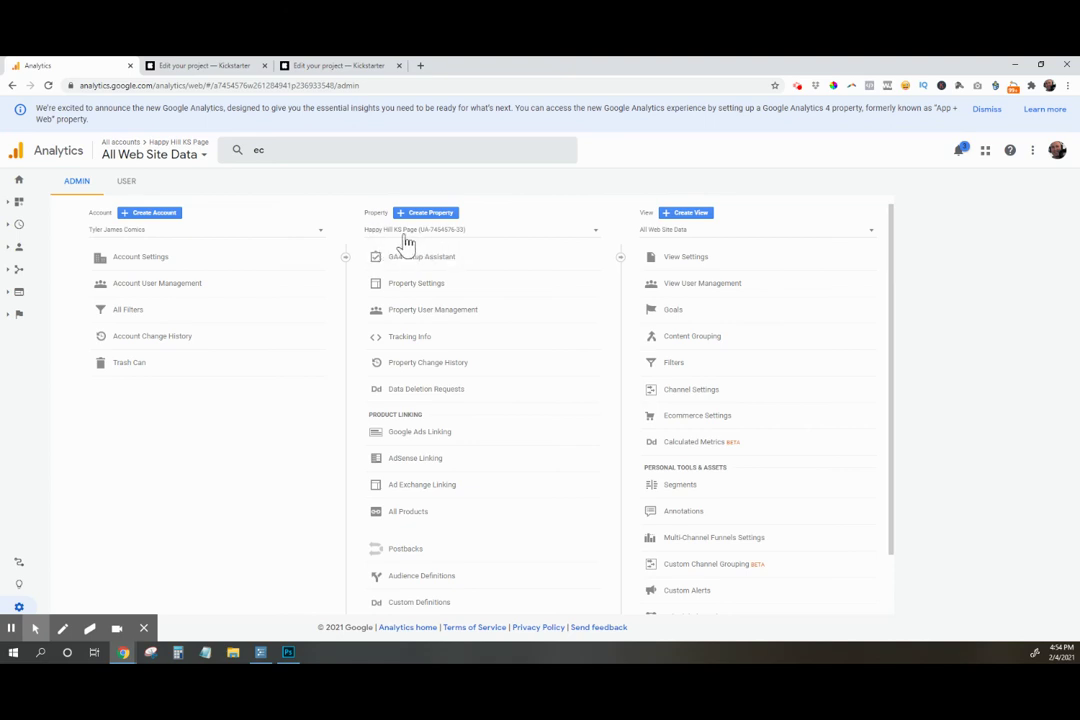
- Save Enable Ecommerce as ON for All Web Site Data, leaving Enhanced Ecommerce OFF
{"action": "left_click", "coordinate": [697, 420]}
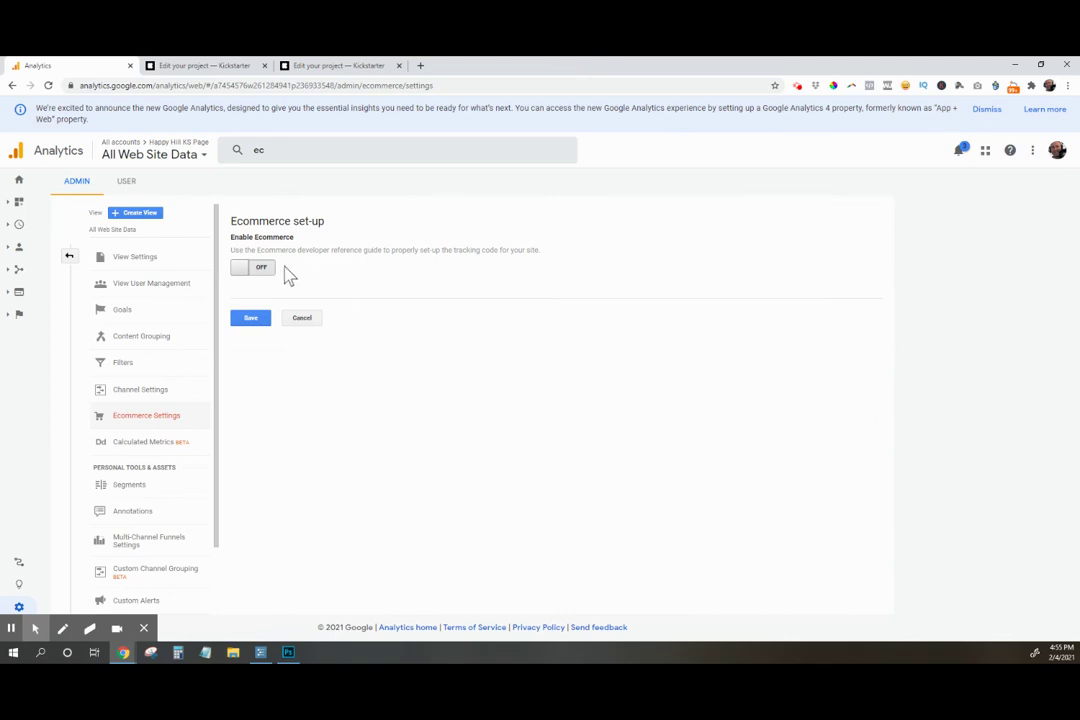
{"action": "left_click", "coordinate": [265, 267]}
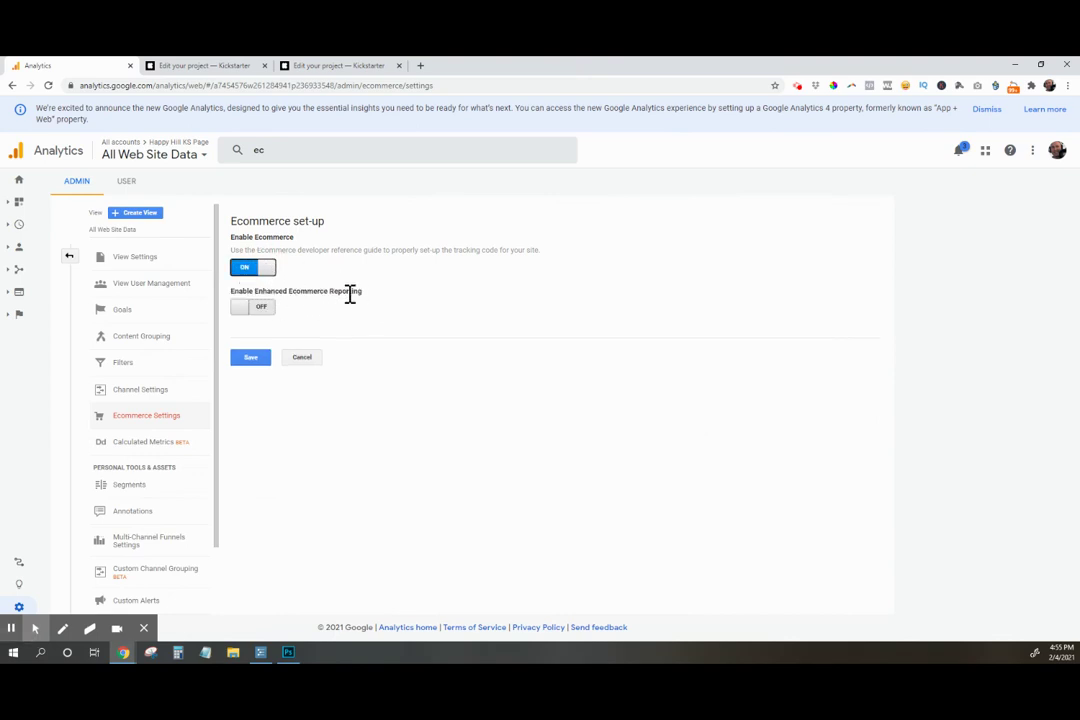
{"action": "left_click", "coordinate": [250, 360]}
{"action": "left_click", "coordinate": [69, 256]}
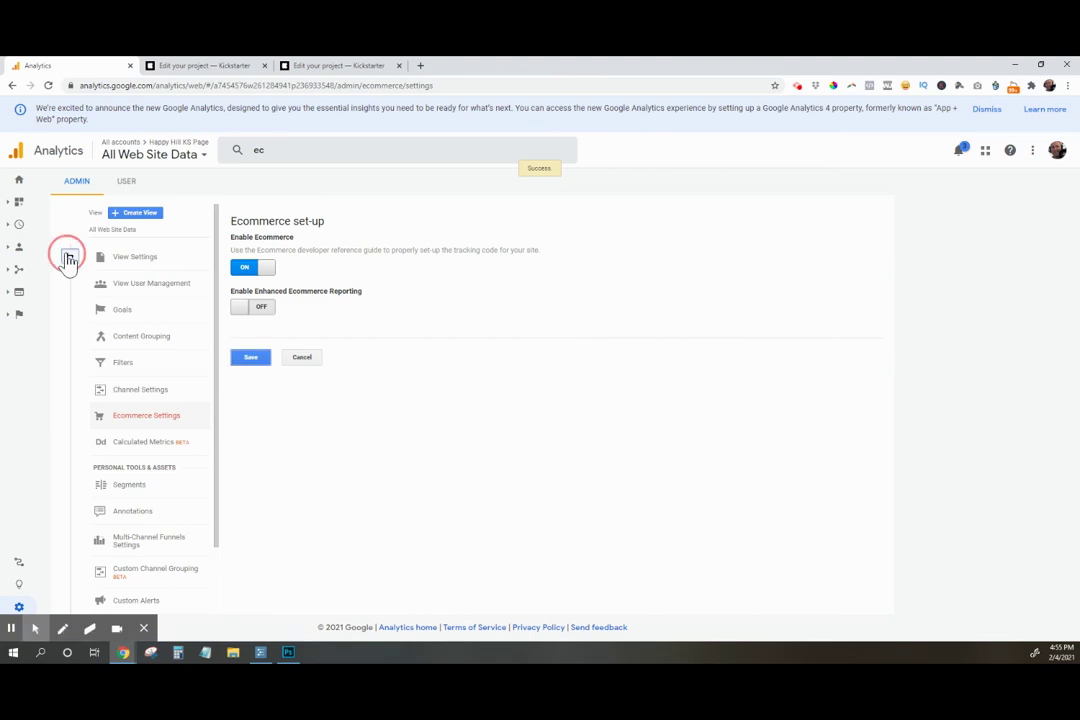